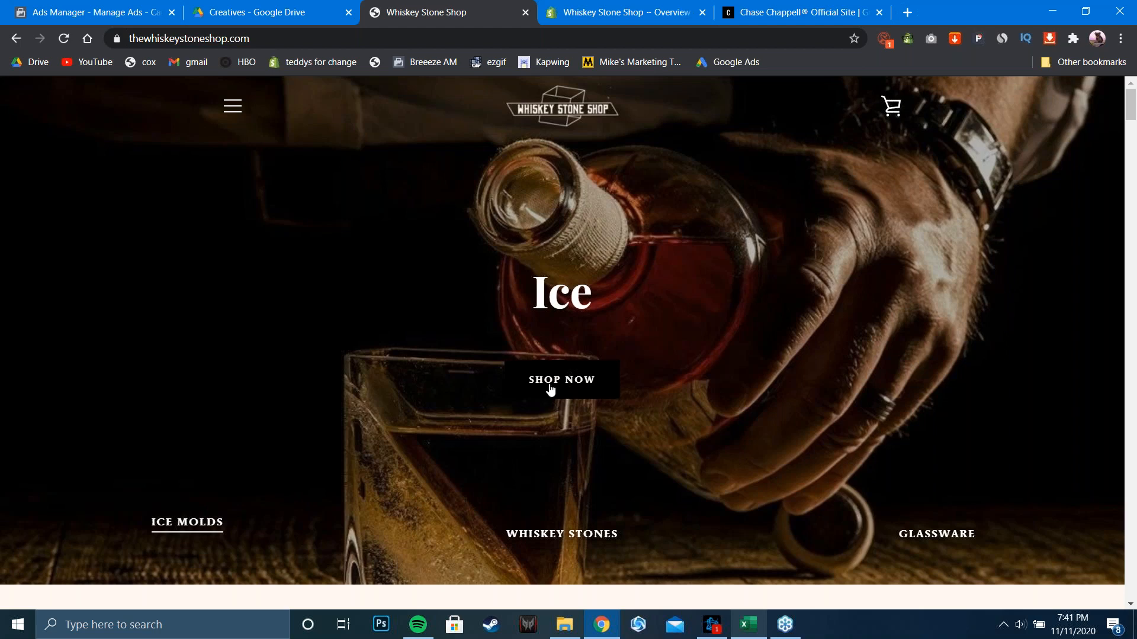
Open the Ice Wedge Mold product page from the store's ice collection and look over its images and description
click(551, 387)
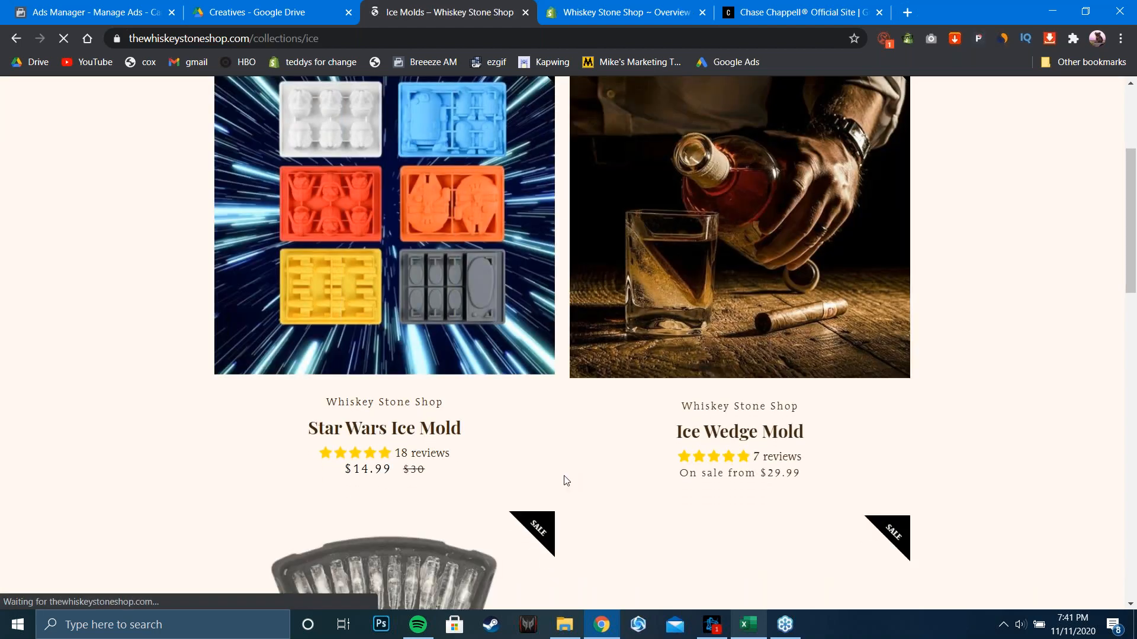
click(762, 239)
mouse_move(1130, 101)
mouse_down()
mouse_move(1130, 120)
mouse_move(1126, 106)
mouse_up()
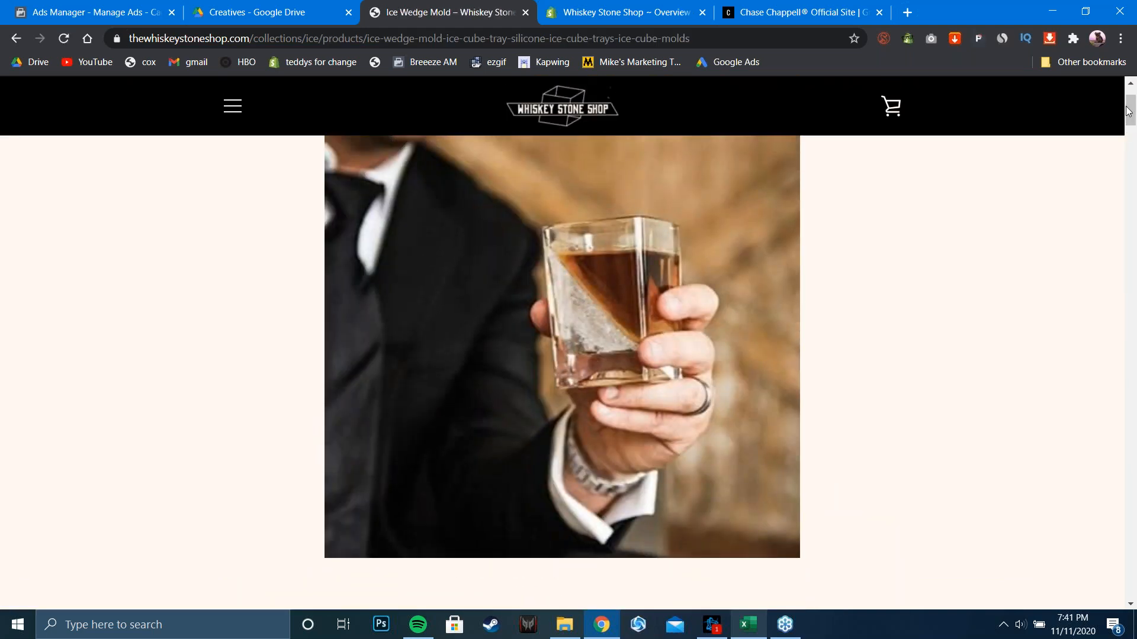
drag(1130, 110, 1130, 225)
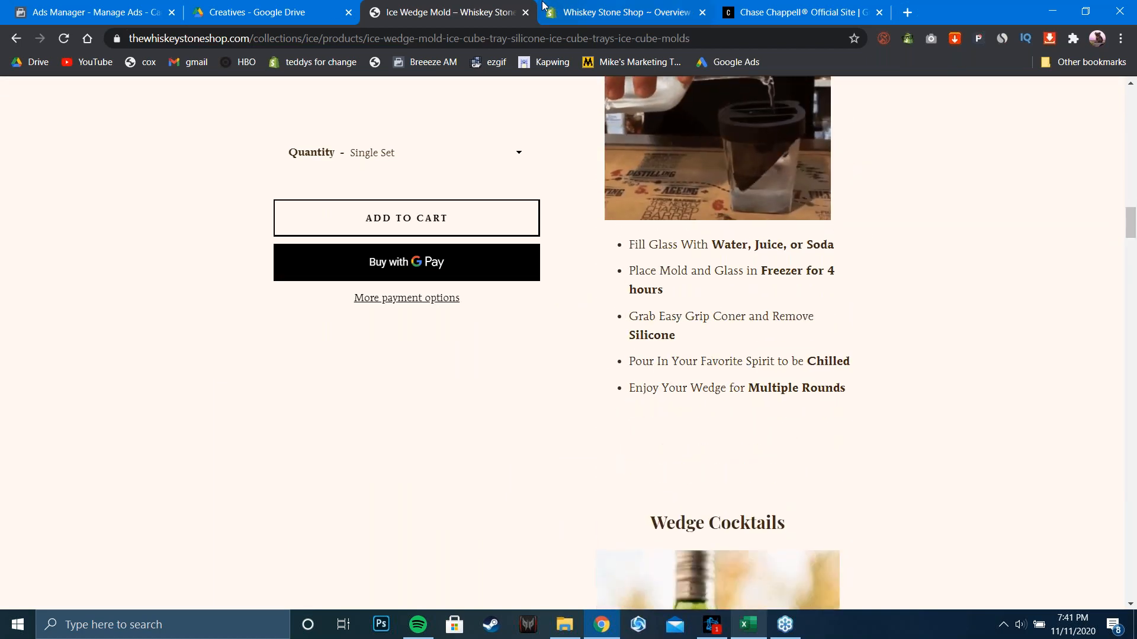
Switch to Ads Manager to check the lifetime campaign results, and bring up the Whiskey Stone Shop overview in Shopify
click(85, 9)
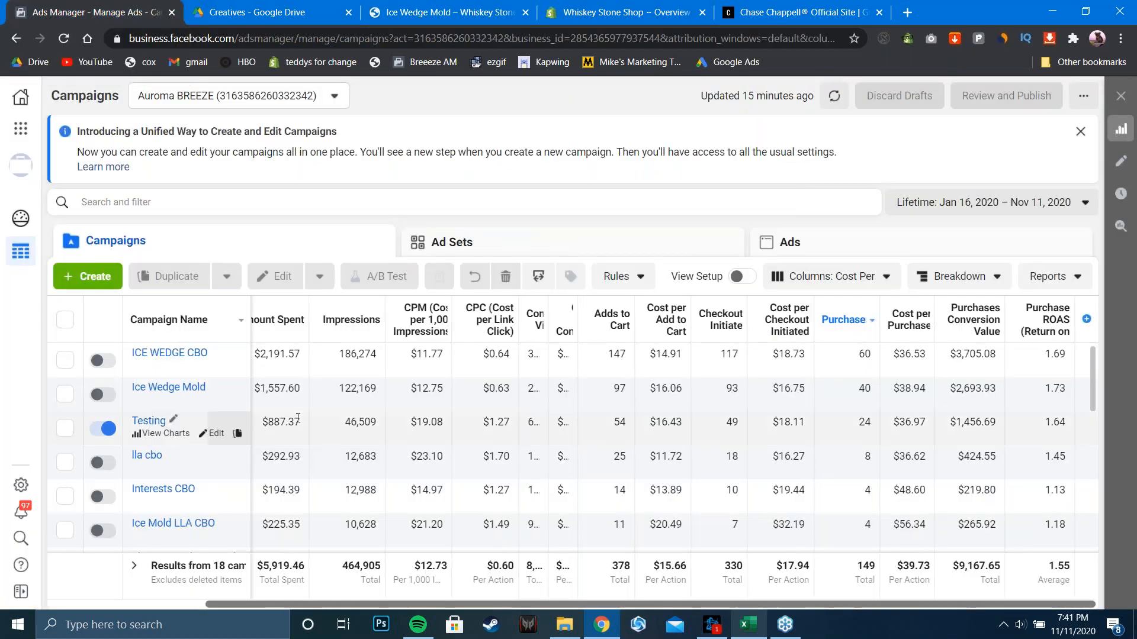
scroll(352, 437, left, 3)
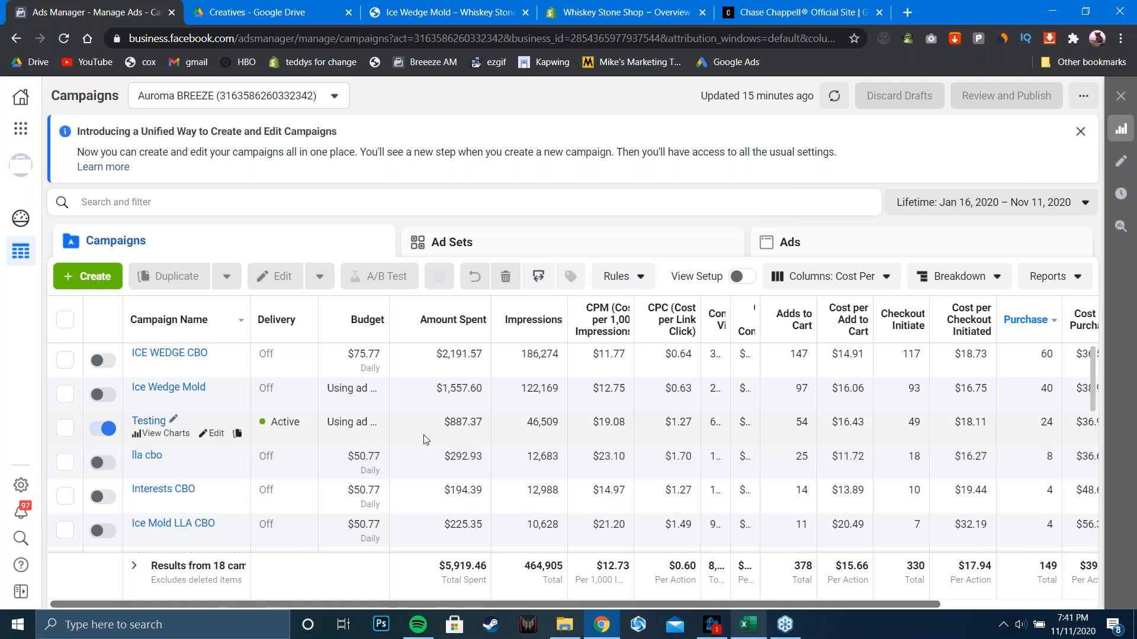
click(639, 11)
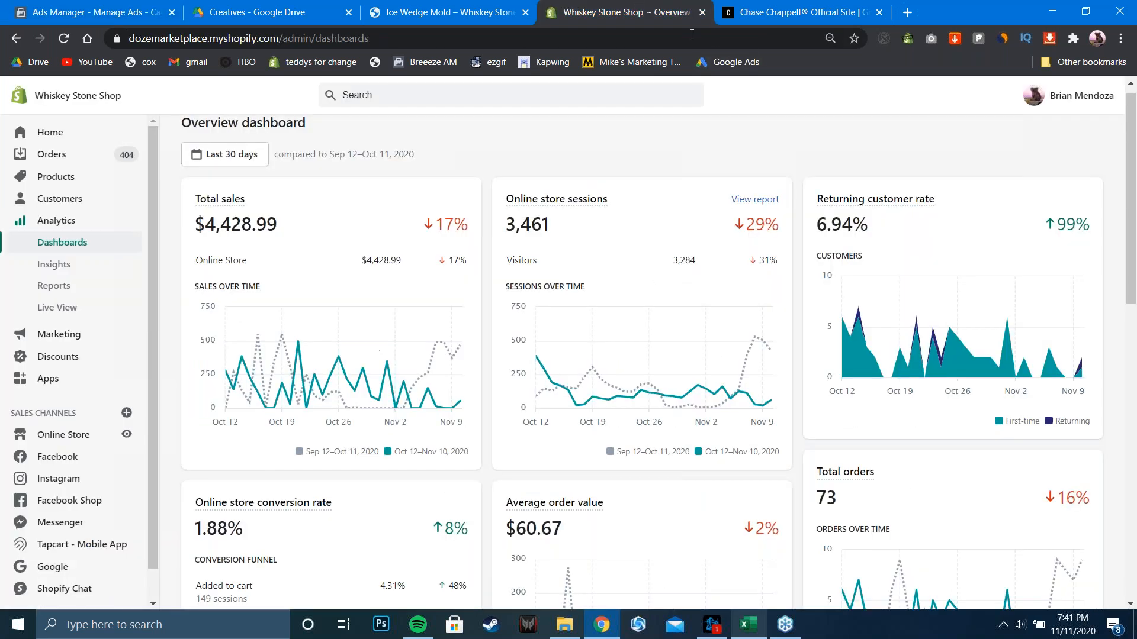
click(802, 9)
click(438, 10)
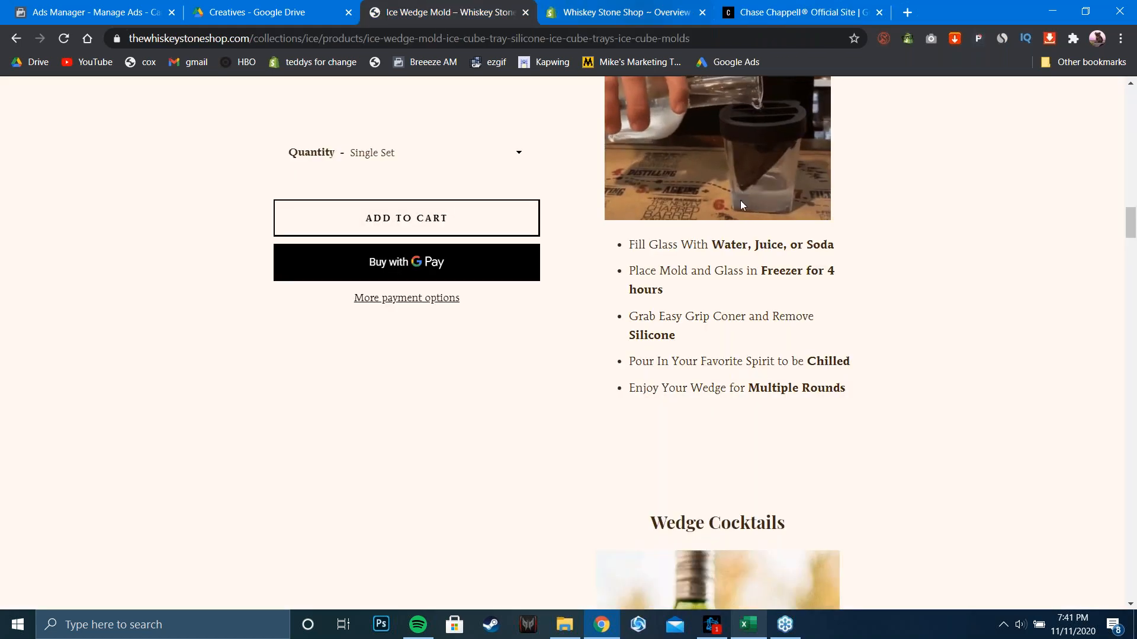
drag(1121, 220, 1111, 69)
click(277, 6)
click(435, 7)
click(81, 6)
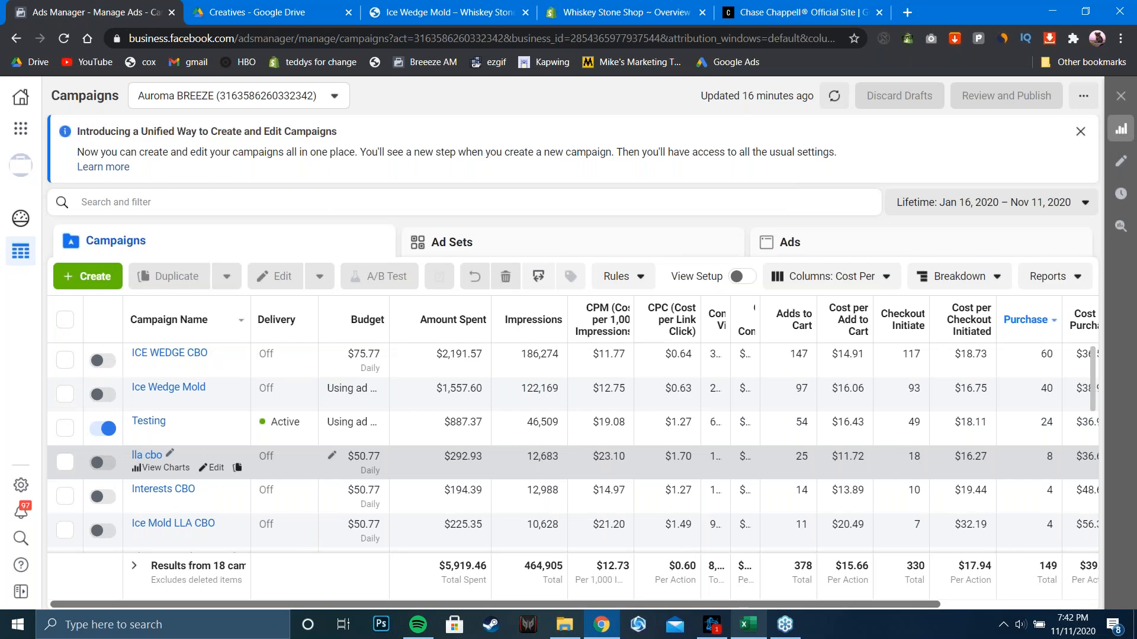
Switch to the Shopify overview dashboard and review sales, sessions, conversion rate, average order value and orders for the last 30 days
click(609, 9)
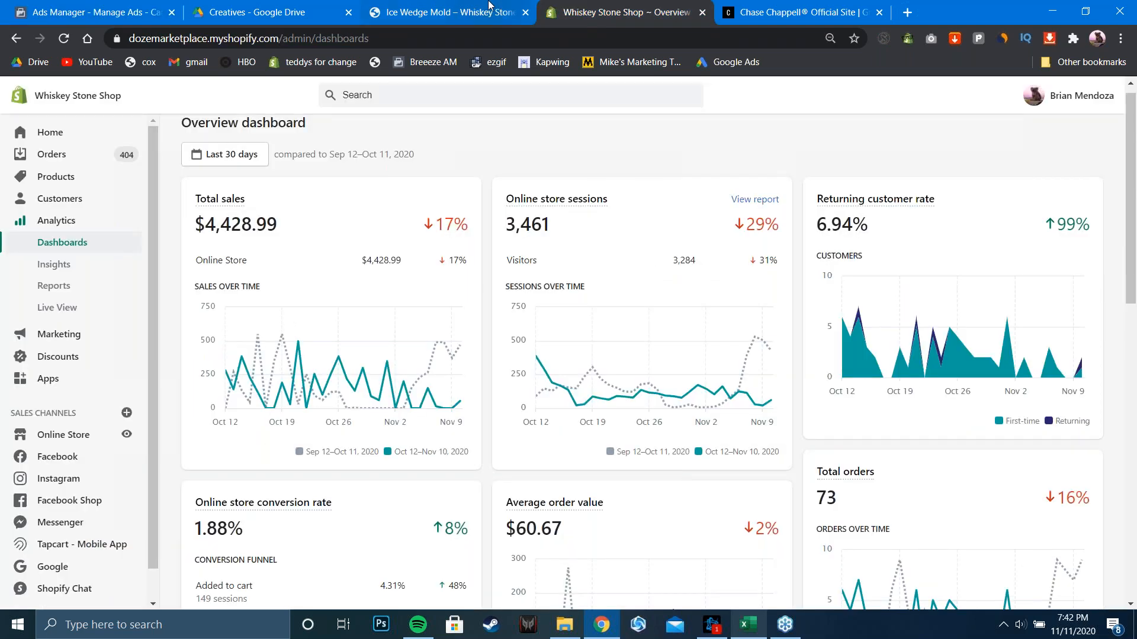
scroll(387, 404, down, 2)
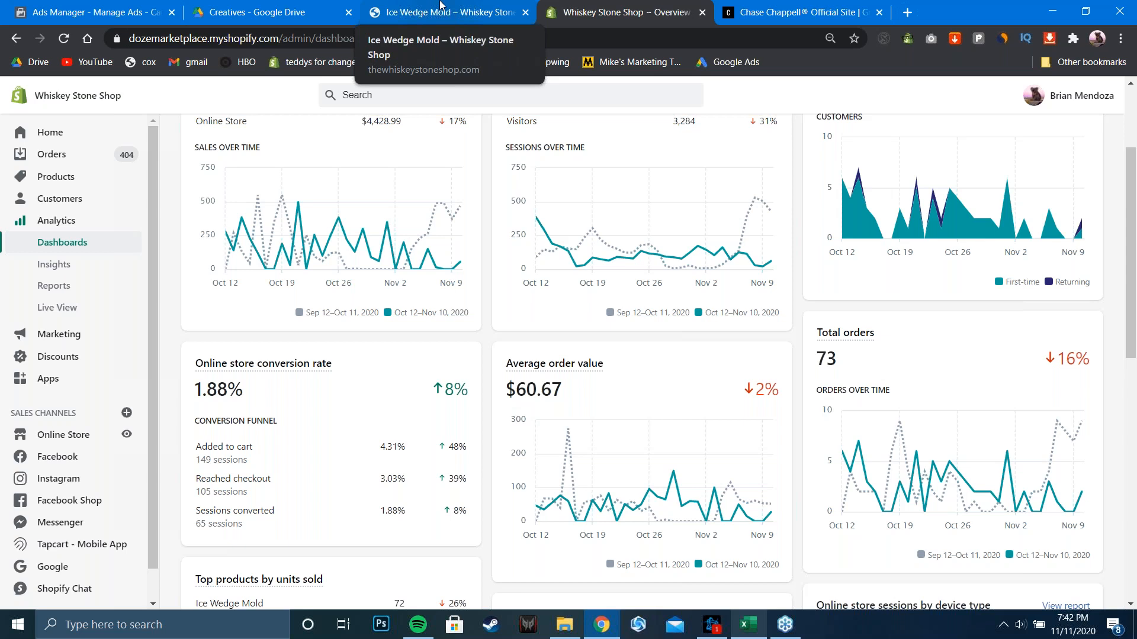
drag(1134, 202, 1132, 190)
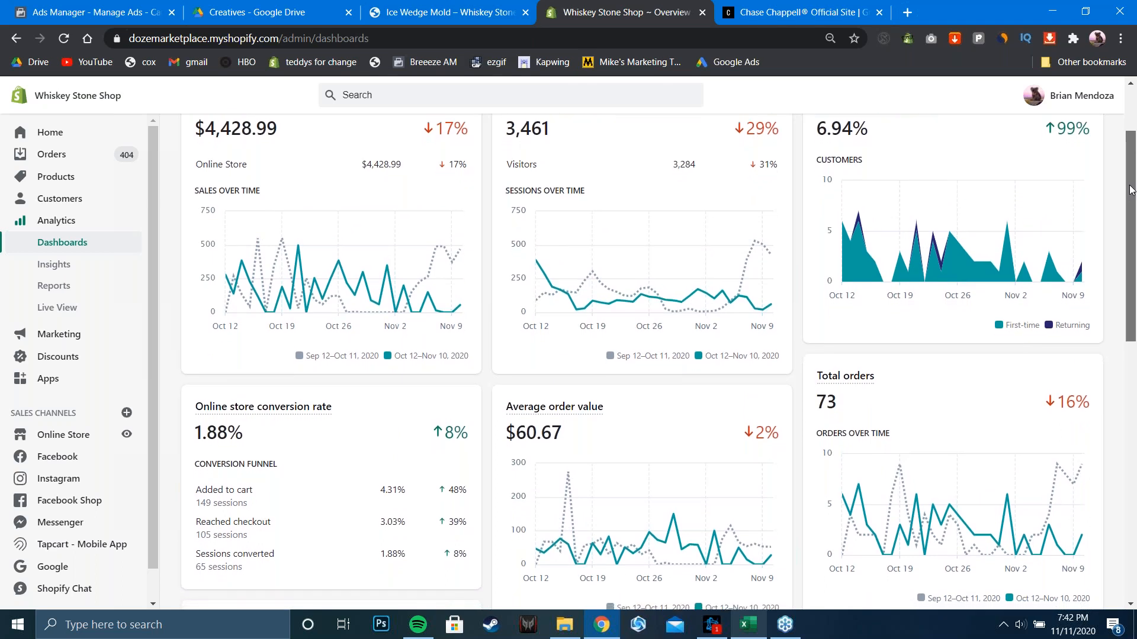
mouse_move(1132, 180)
mouse_down()
mouse_move(1132, 153)
mouse_move(1132, 163)
mouse_up()
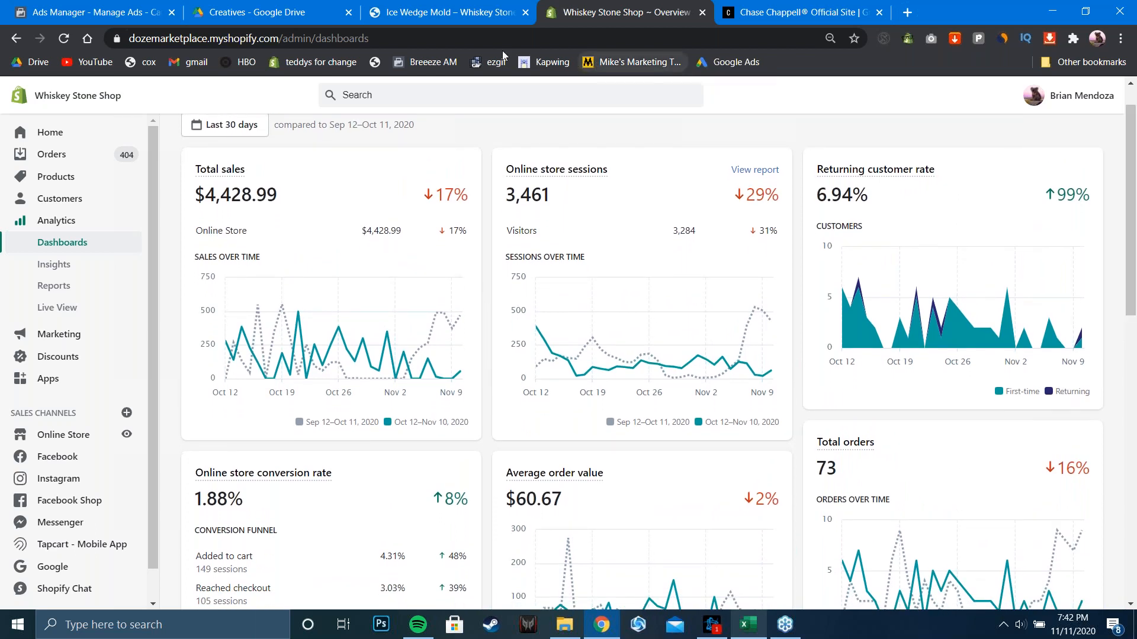
Glance at the Drive Creatives folders and review the Ice Wedge Mold product page's main image, title and price
click(439, 11)
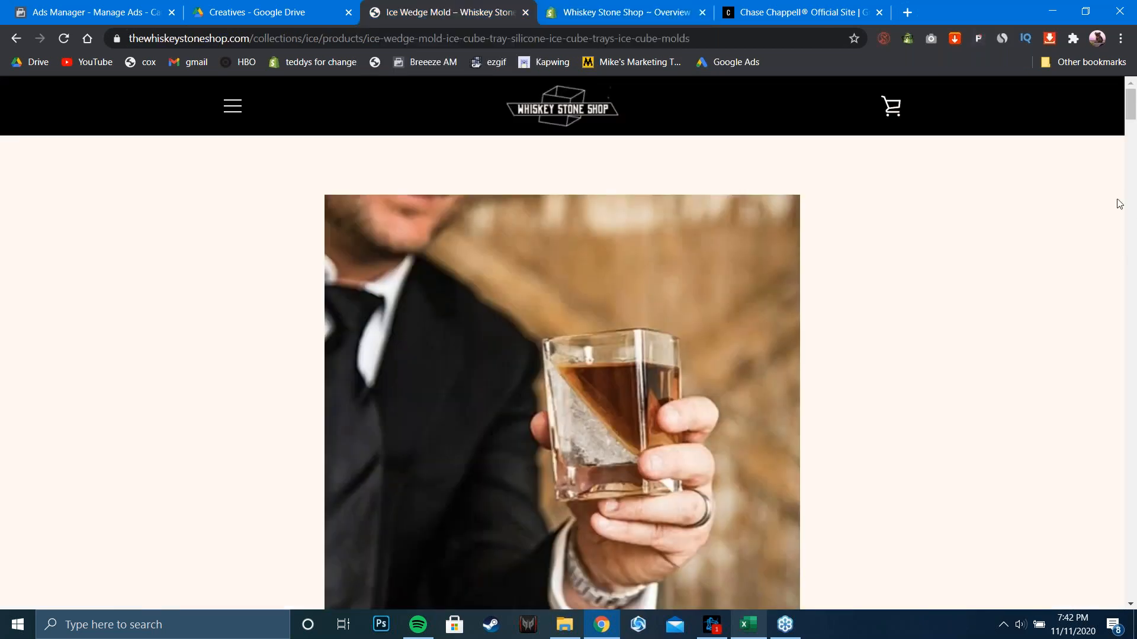
mouse_move(1134, 106)
mouse_down()
mouse_move(1130, 134)
mouse_move(1119, 102)
mouse_up()
click(267, 6)
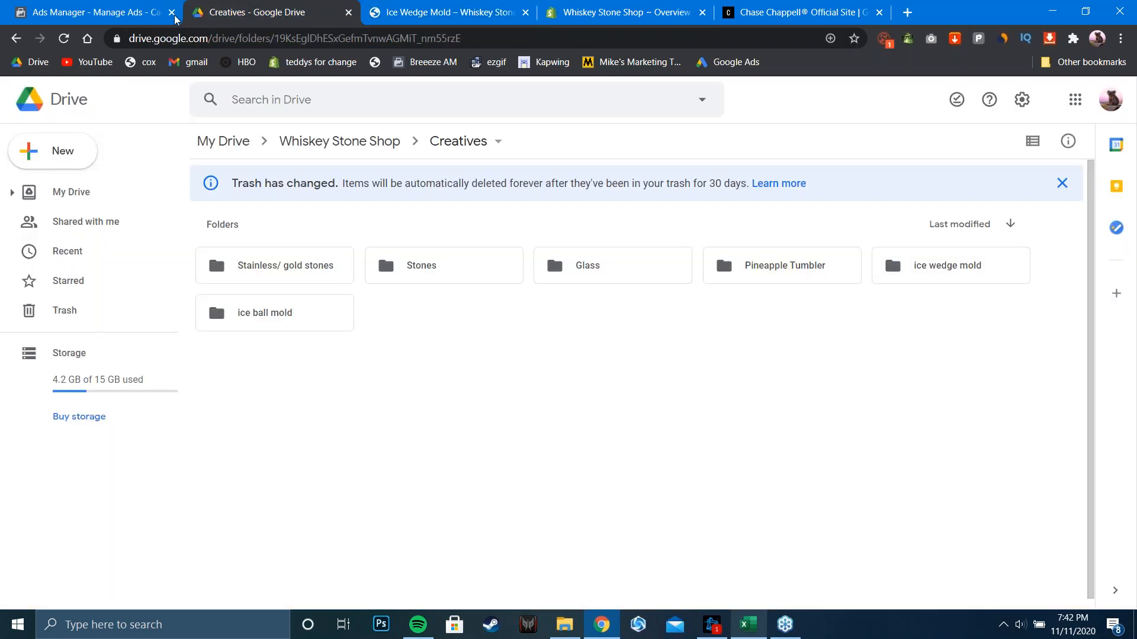
click(460, 6)
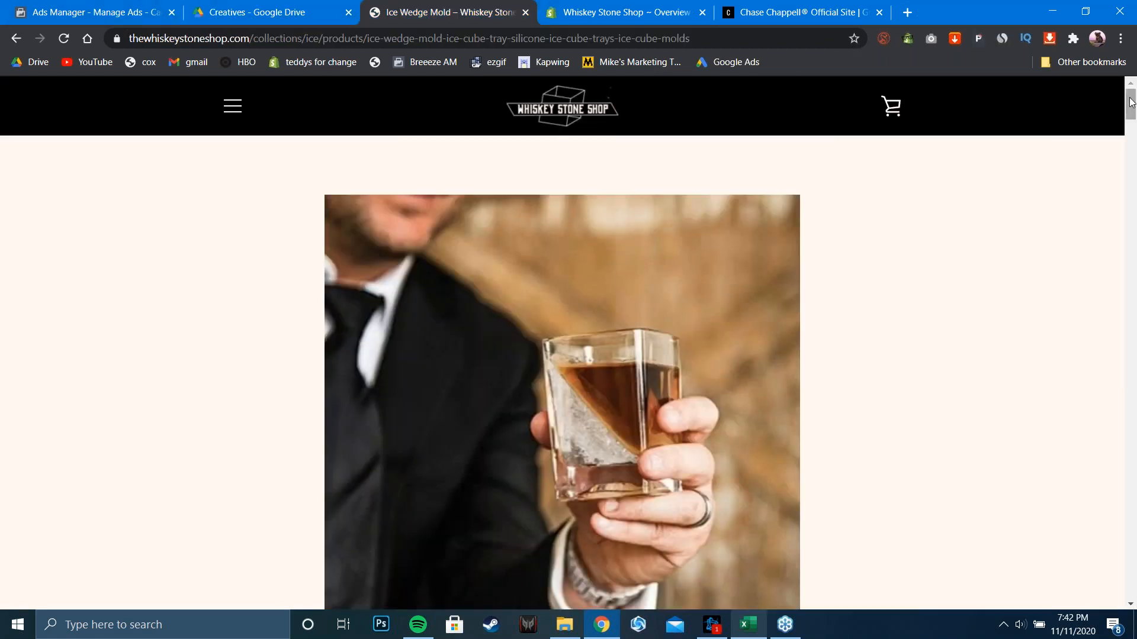
mouse_move(1129, 103)
mouse_down()
mouse_move(1130, 160)
mouse_move(1103, 83)
mouse_move(1108, 147)
mouse_move(1095, 178)
mouse_move(1081, 137)
mouse_move(1083, 190)
mouse_move(1111, 242)
mouse_move(1127, 379)
mouse_move(1127, 119)
mouse_up()
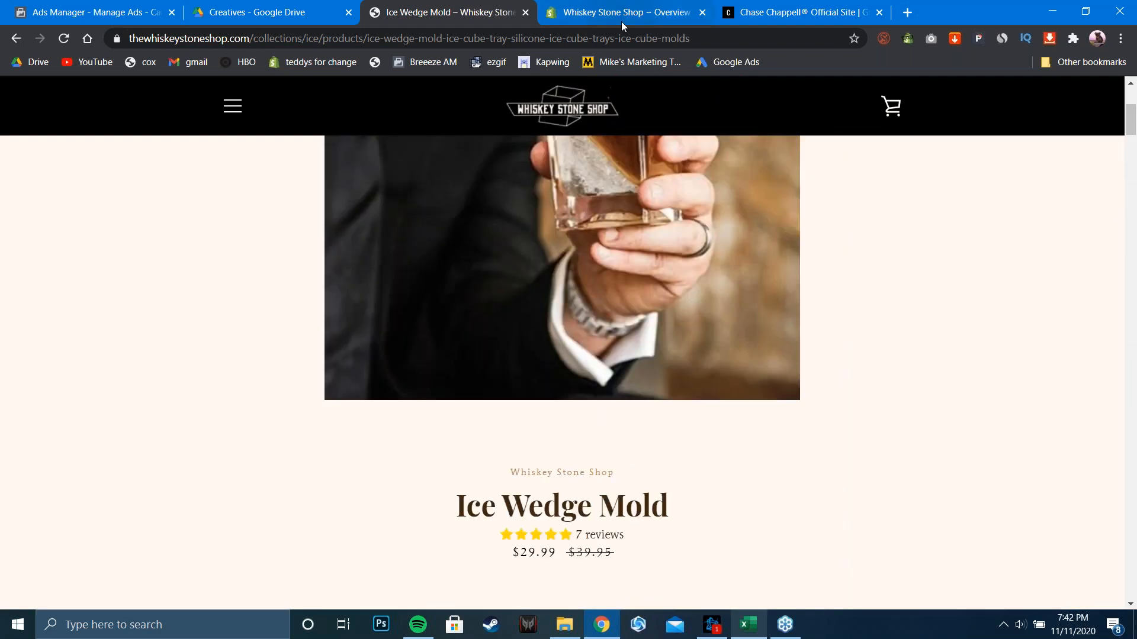
Return to Ads Manager and examine the campaigns' add-to-cart, checkout, purchase and ROAS columns
click(59, 8)
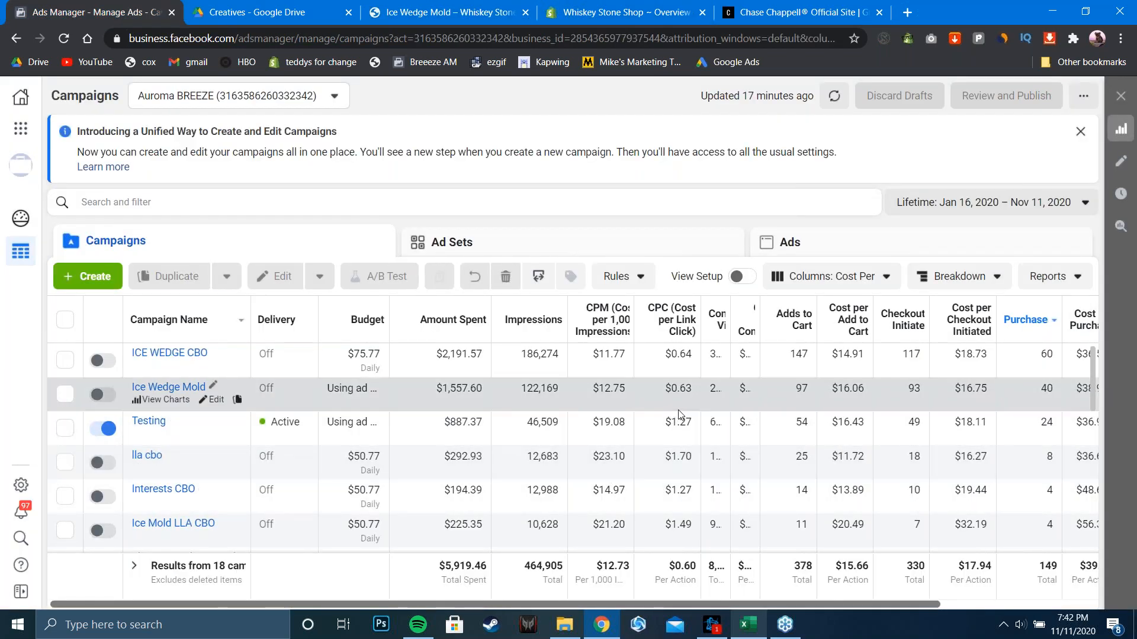
scroll(710, 418, right, 3)
scroll(702, 418, right, 2)
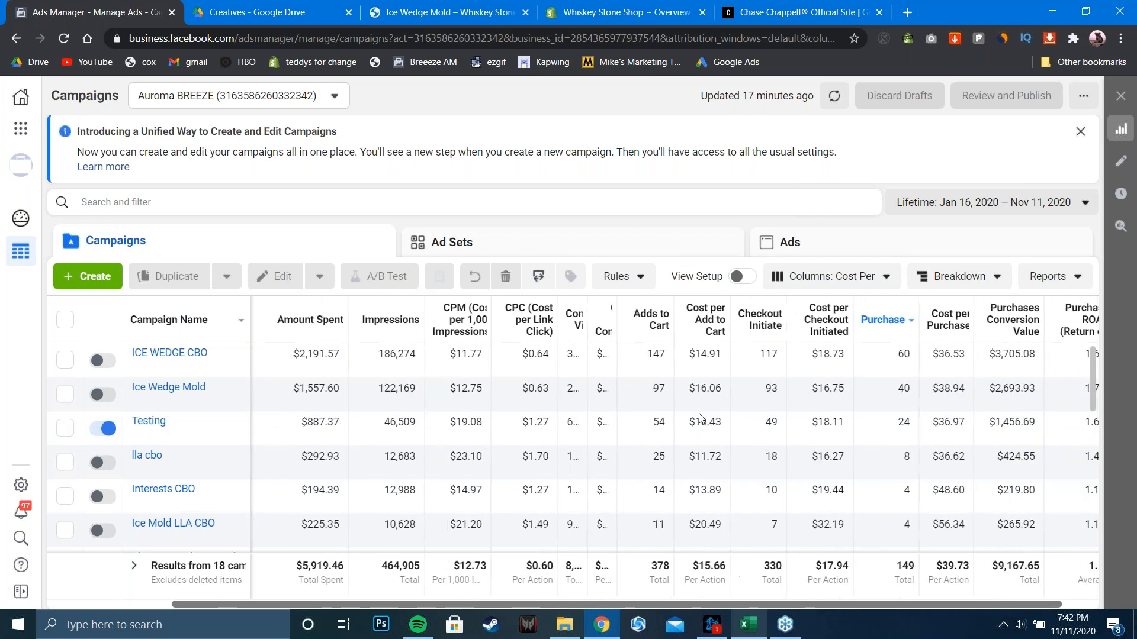
scroll(738, 463, right, 1)
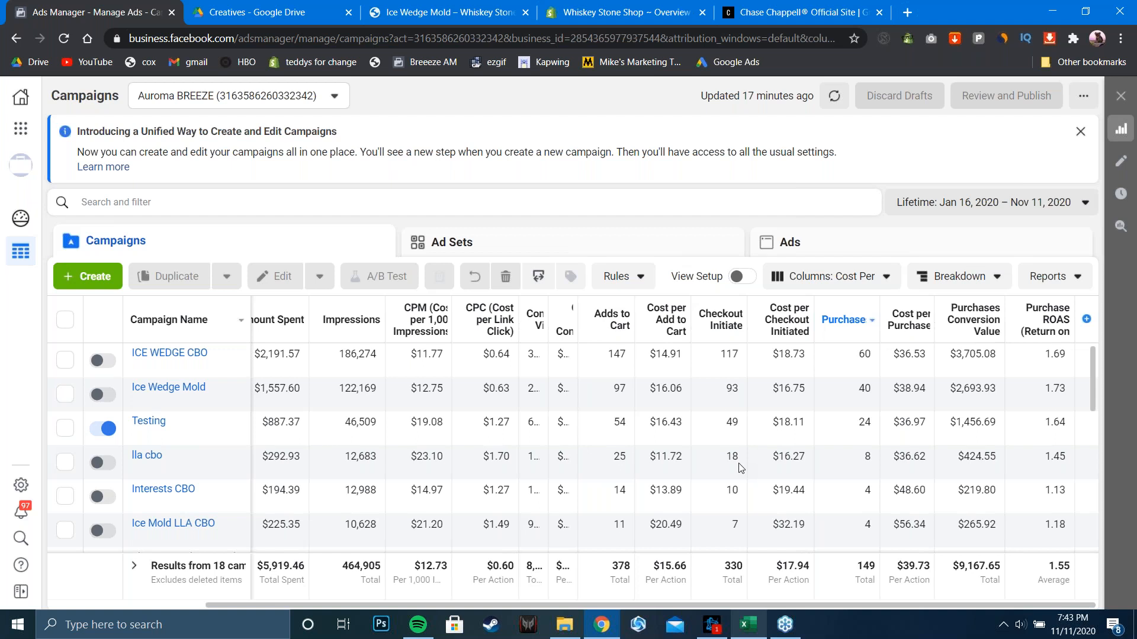
Show the ad sets of the ICE WEDGE CBO campaign and sort them by amount spent to compare their purchase results
click(680, 359)
click(595, 236)
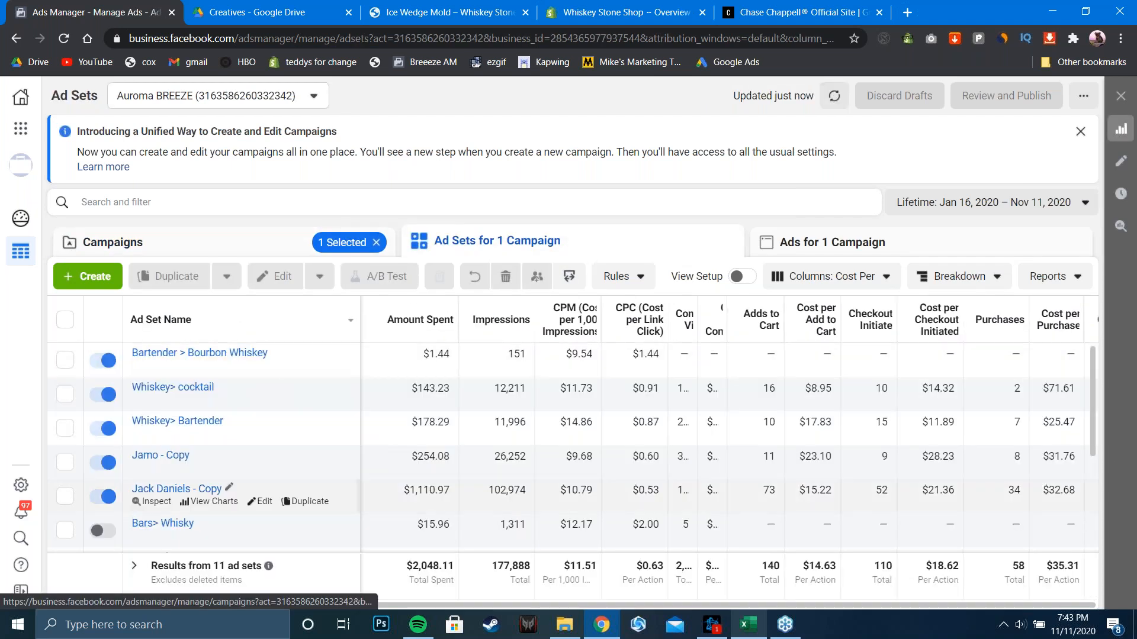
scroll(569, 495, down, 1)
scroll(568, 495, up, 1)
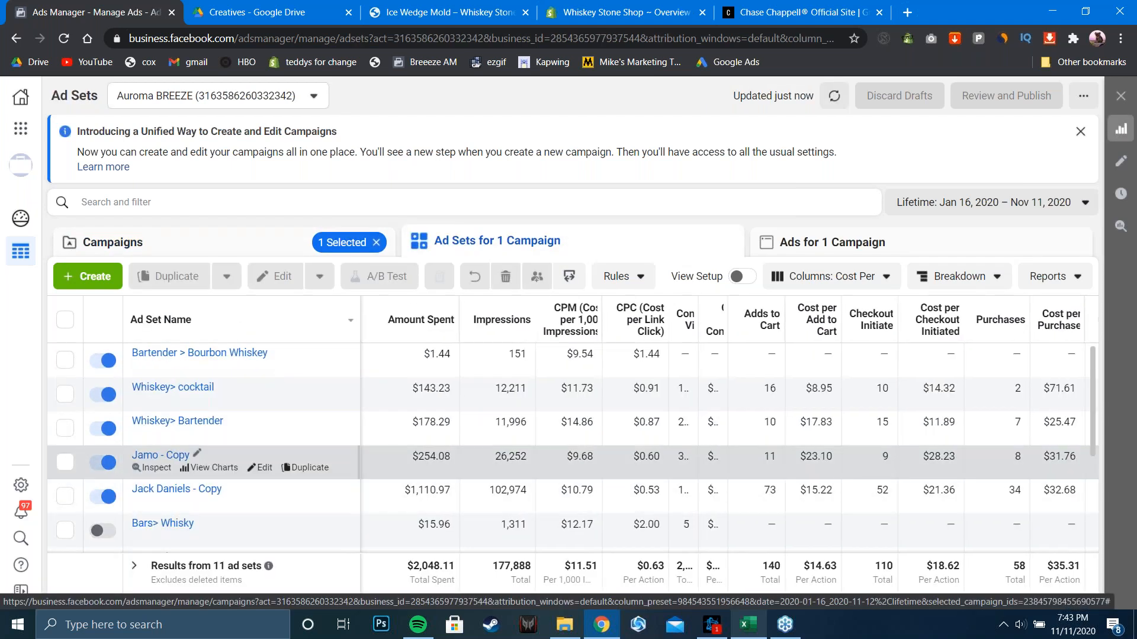
click(392, 316)
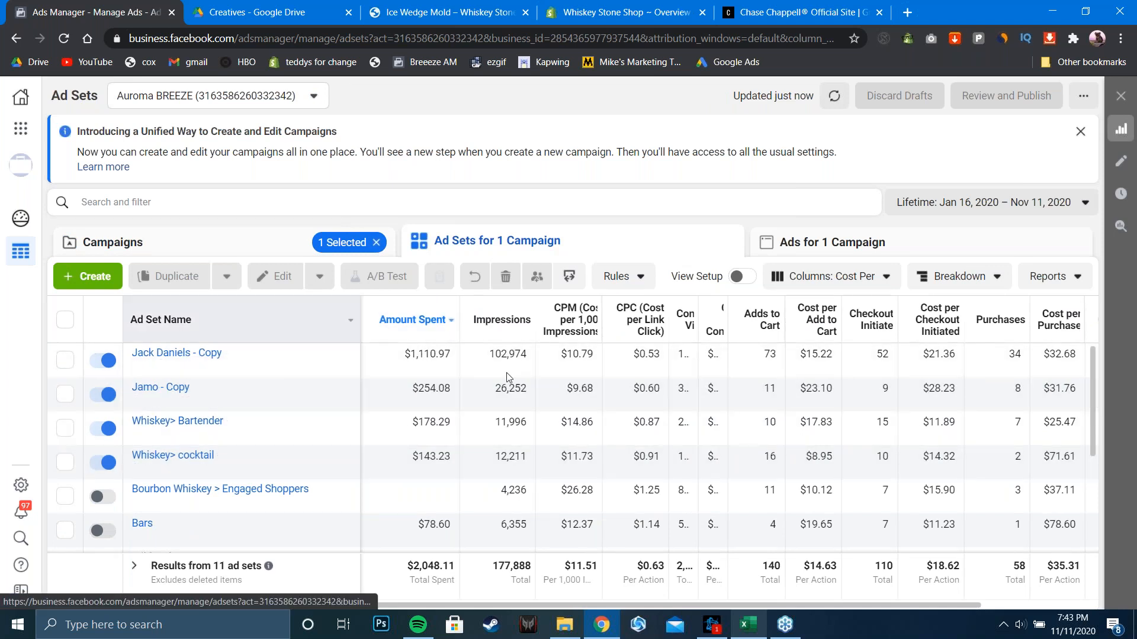
scroll(924, 401, right, 3)
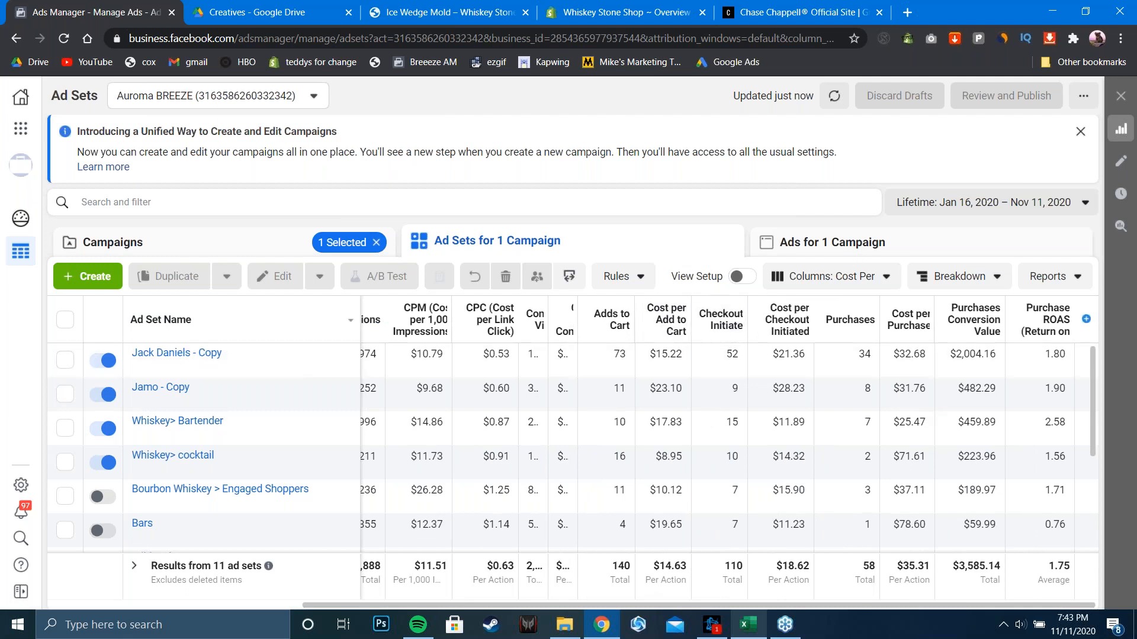
Show the same campaign's ads, select a JD4 ep - Copy 2 ad and sort the list by amount spent
click(847, 247)
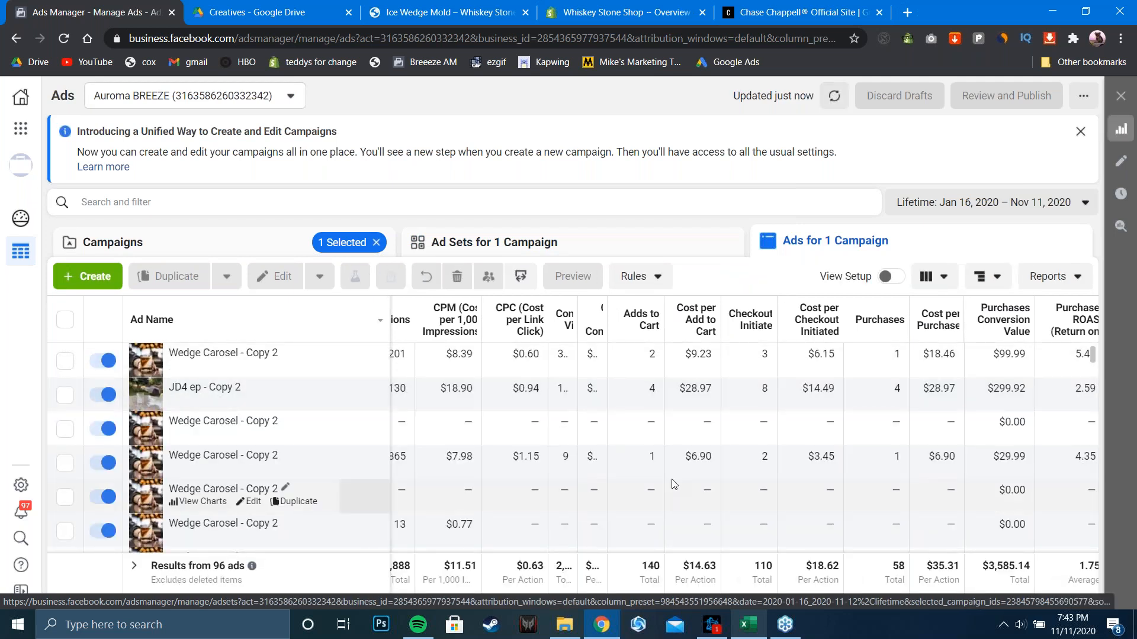
scroll(674, 484, down, 1)
scroll(673, 482, up, 1)
click(880, 402)
scroll(880, 402, left, 2)
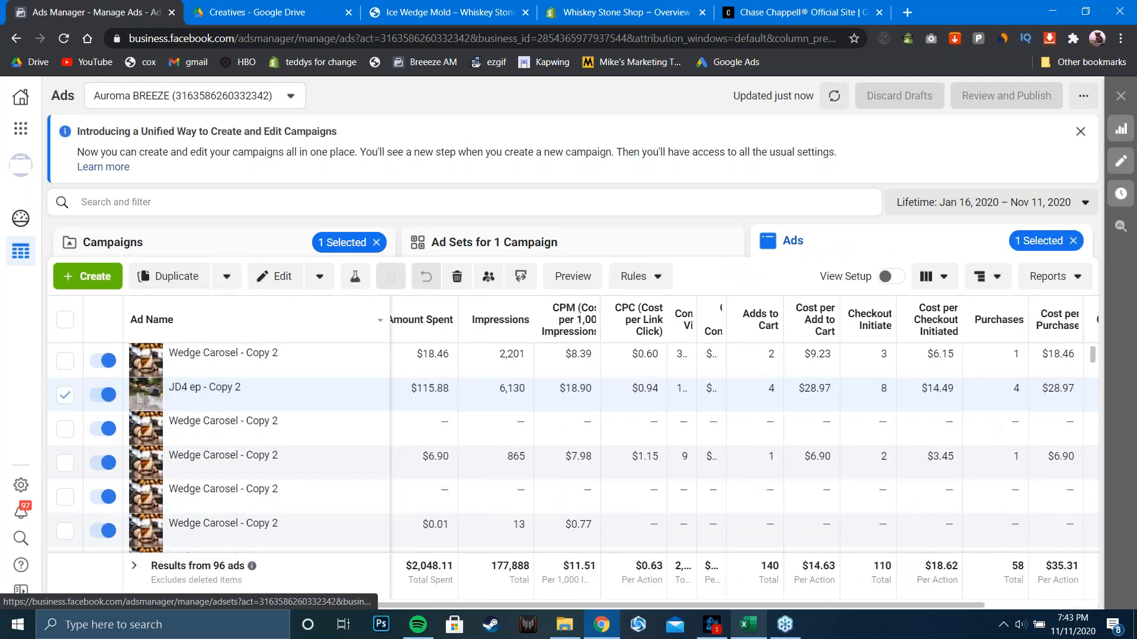
scroll(880, 403, left, 3)
click(624, 319)
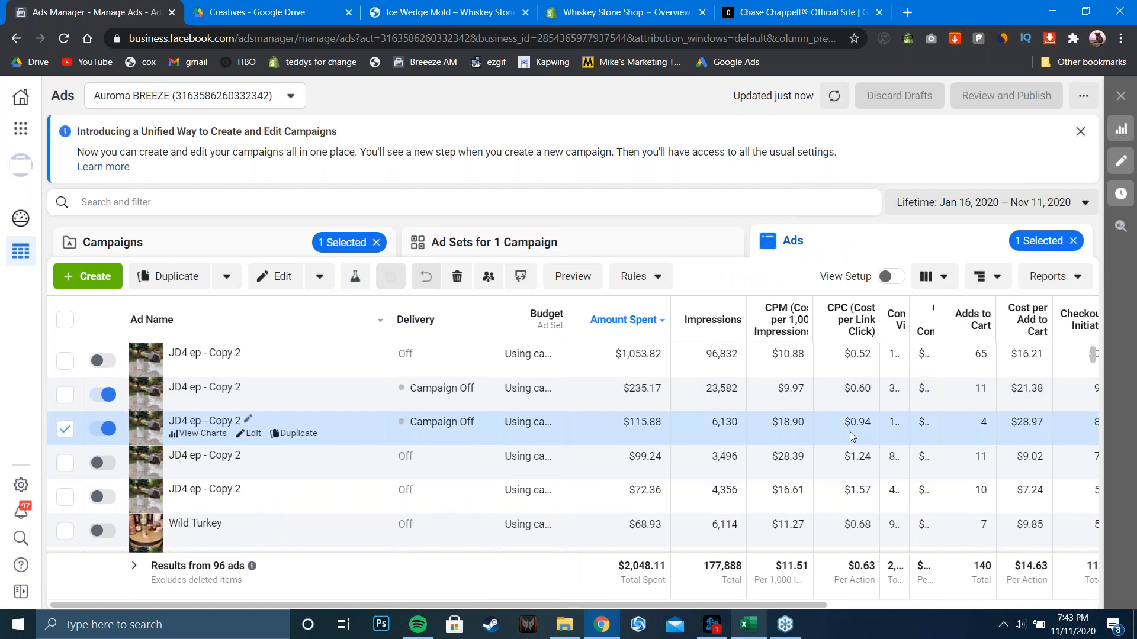
Examine the cost, purchase and ROAS columns of the highest-spending ads
scroll(851, 432, right, 5)
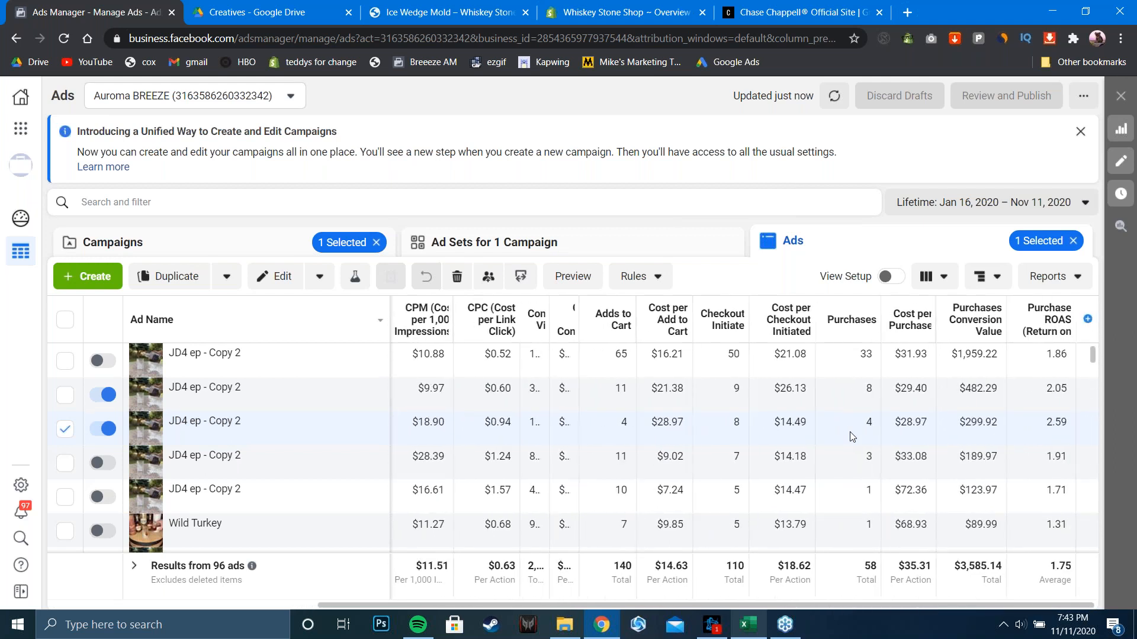
scroll(850, 437, down, 1)
scroll(851, 436, up, 1)
scroll(850, 437, left, 2)
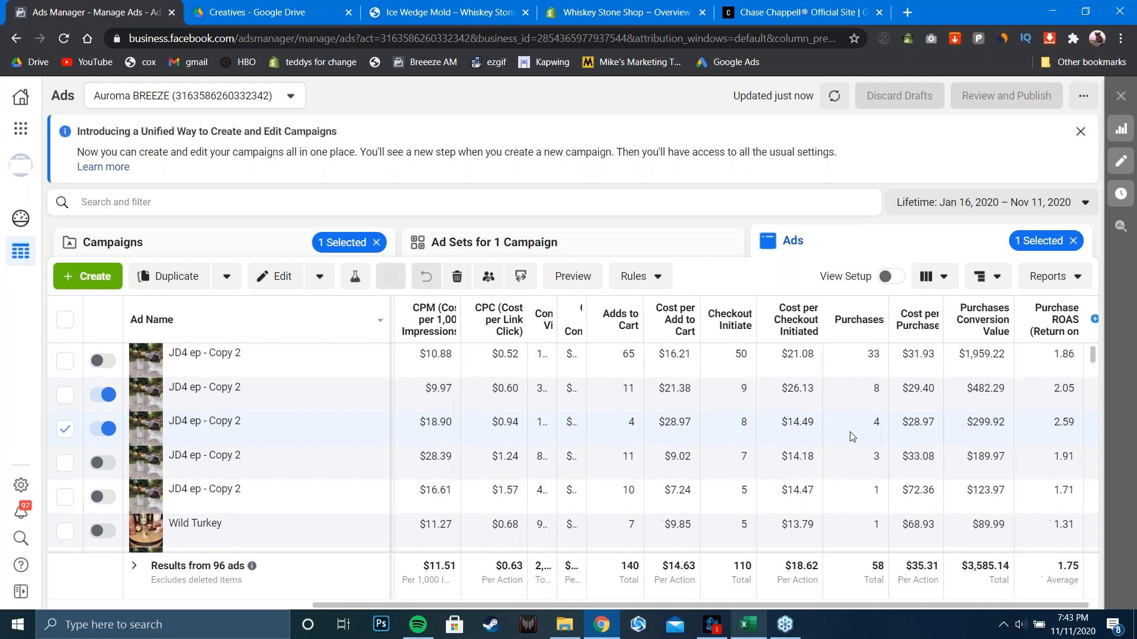
scroll(850, 436, left, 2)
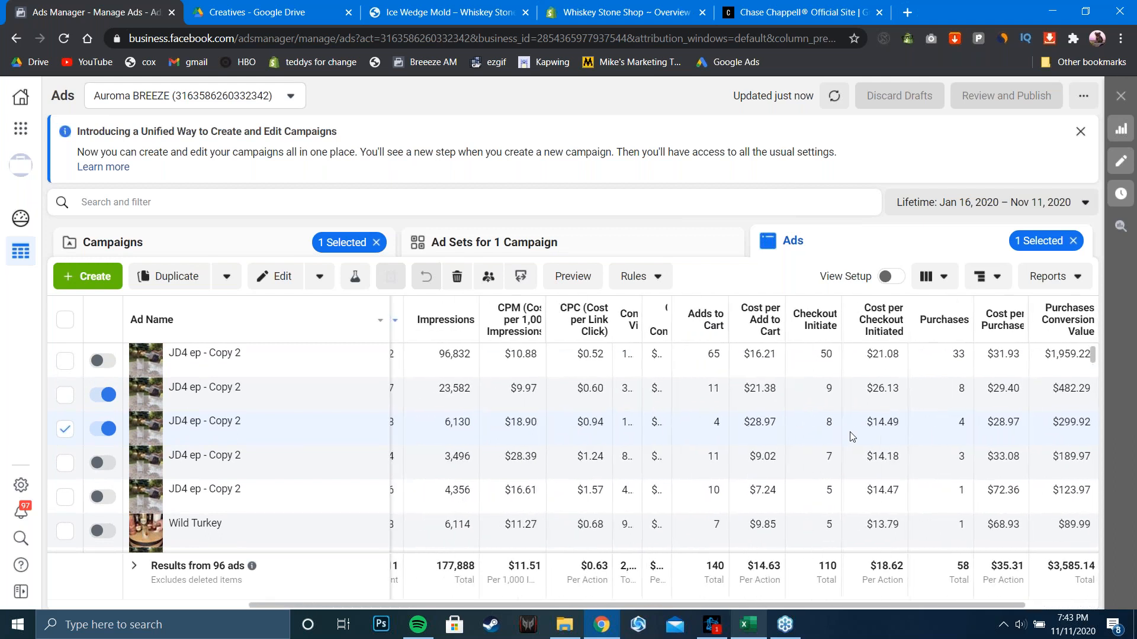
scroll(745, 392, left, 3)
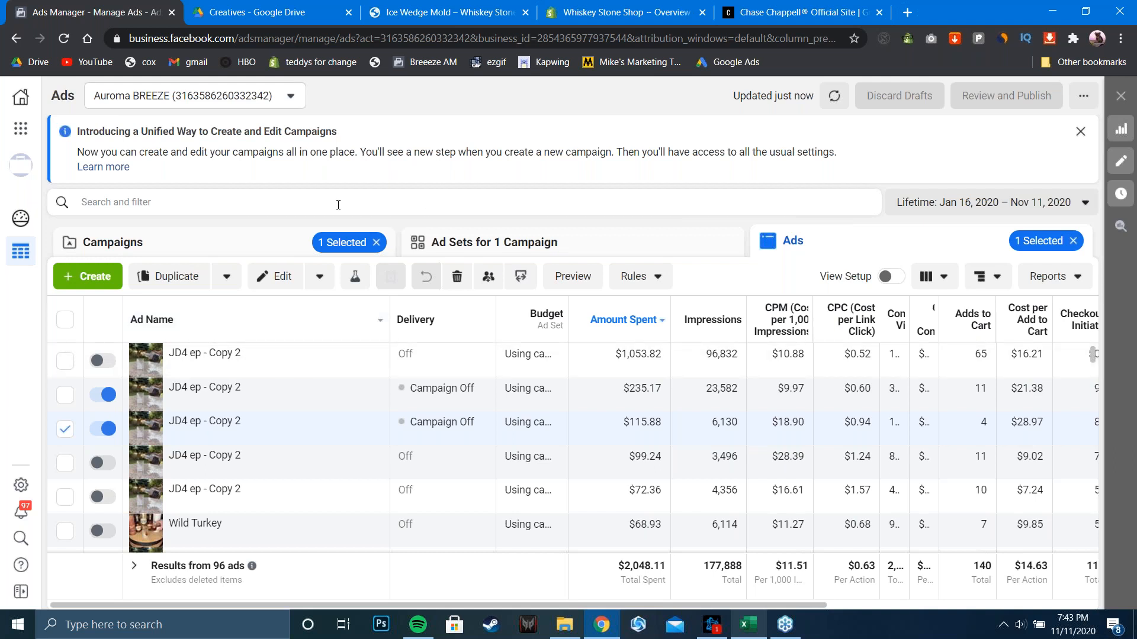
Return to the campaign list, select The Carousel Carousel campaign and review its ad sets and individual ads
click(239, 252)
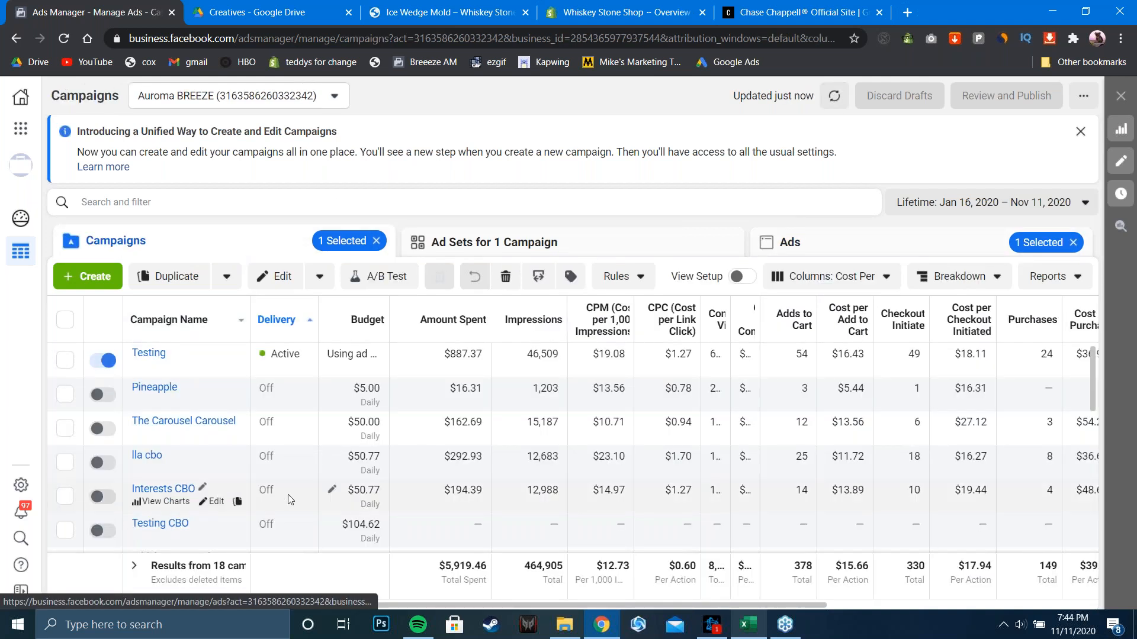
scroll(373, 516, down, 1)
scroll(385, 450, up, 1)
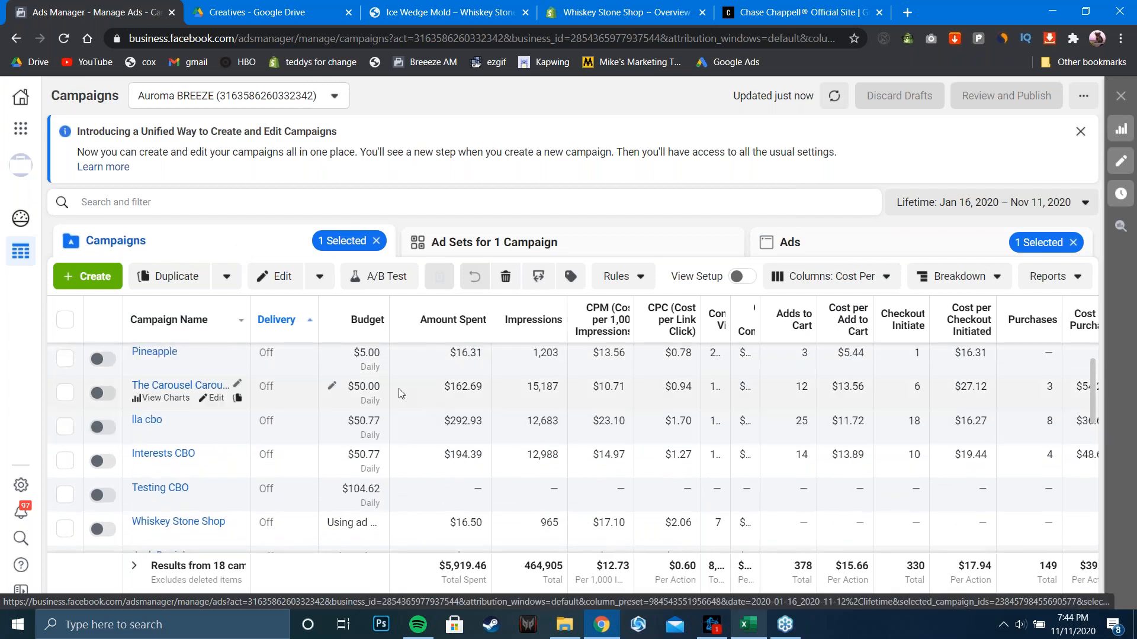
click(399, 391)
click(557, 240)
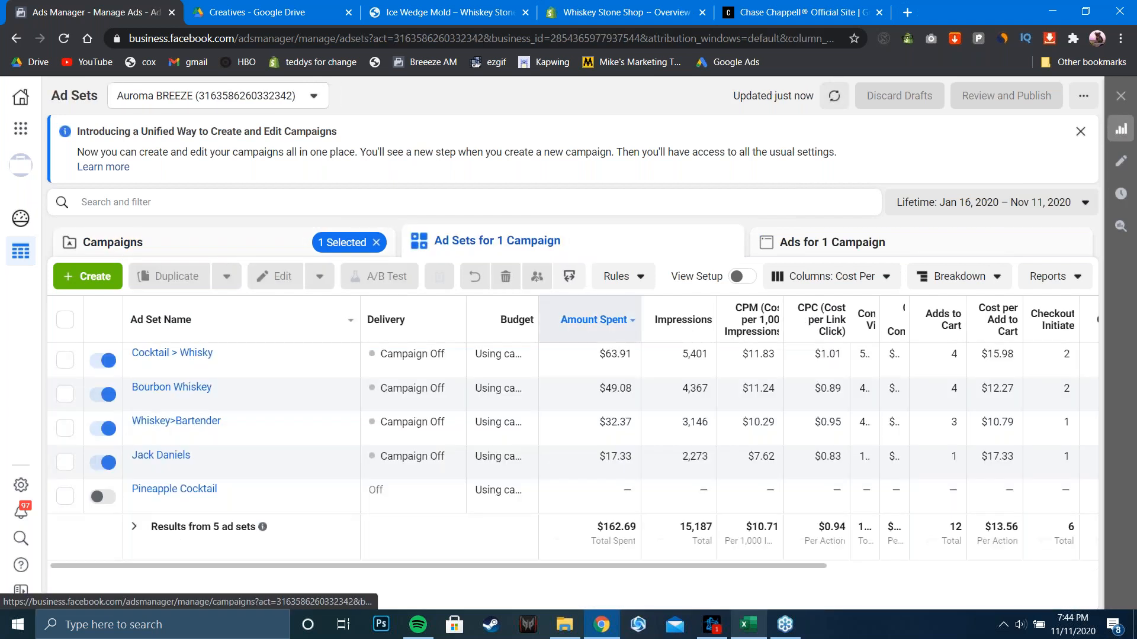
click(829, 241)
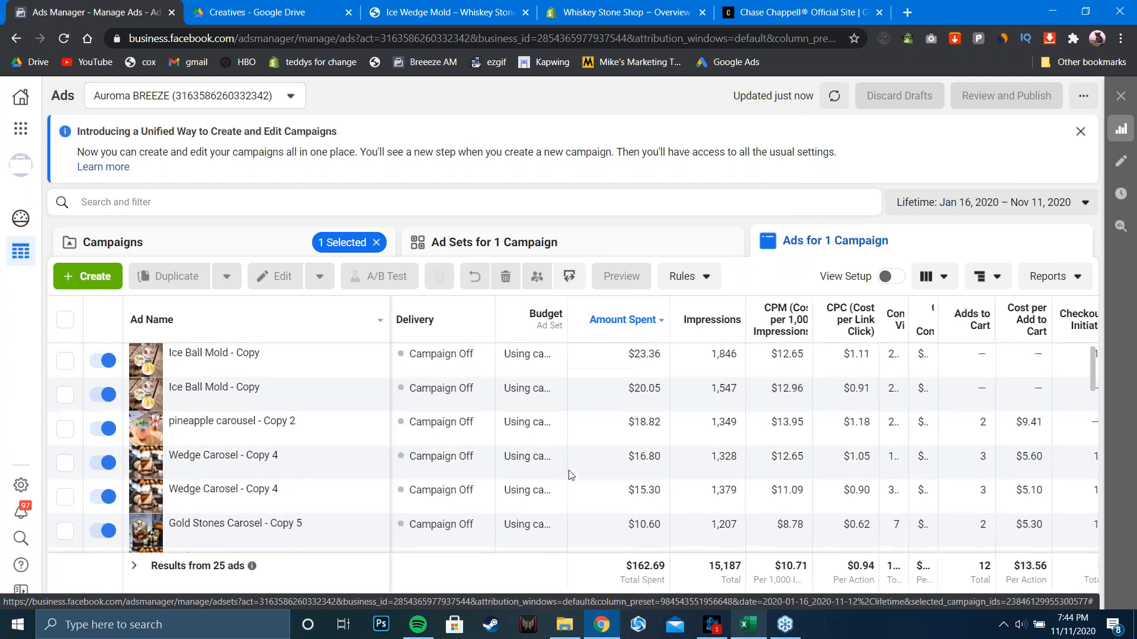
scroll(570, 475, down, 3)
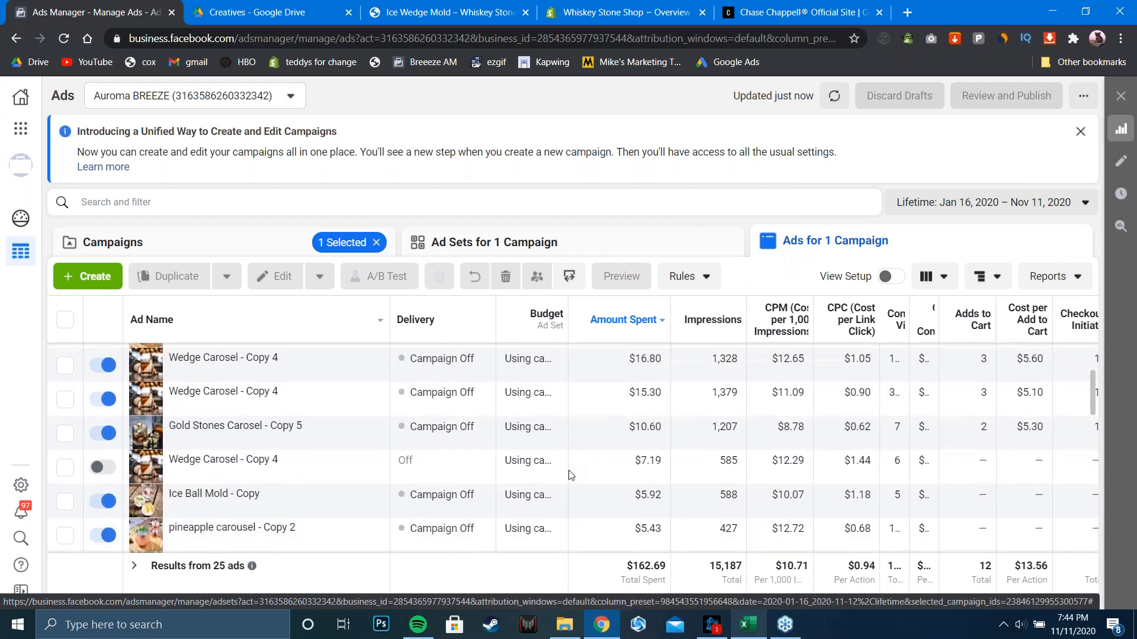
Open the ice ball mold folder in Google Drive's Creatives folder, look over its images and return to Ads Manager
scroll(568, 470, down, 3)
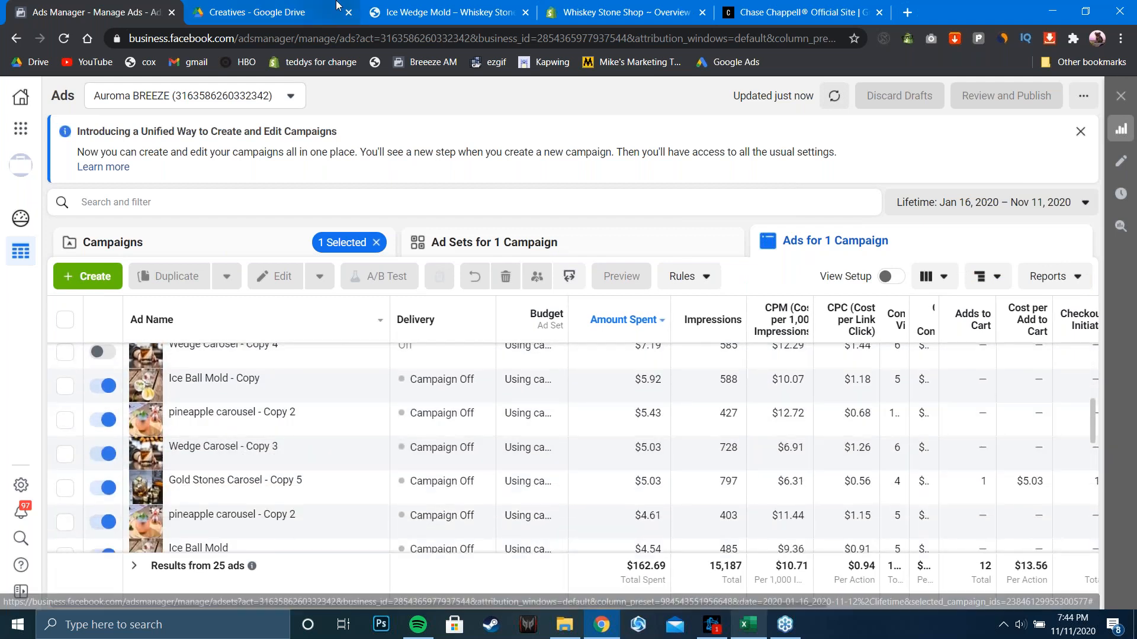
key(ctrl+Tab)
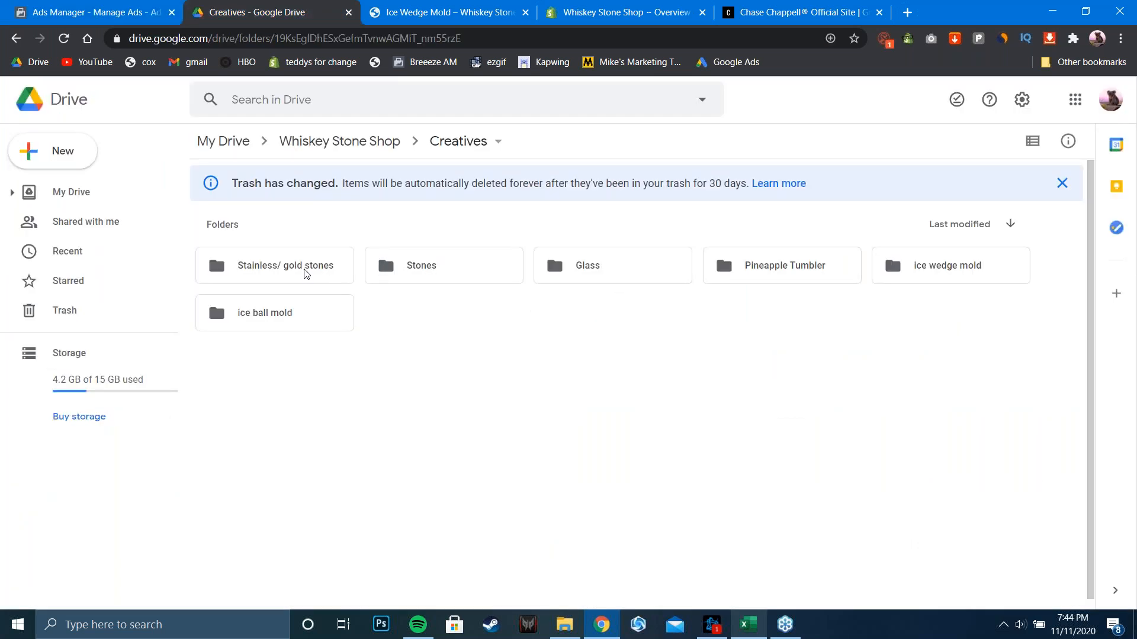
click(311, 326)
double_click(311, 327)
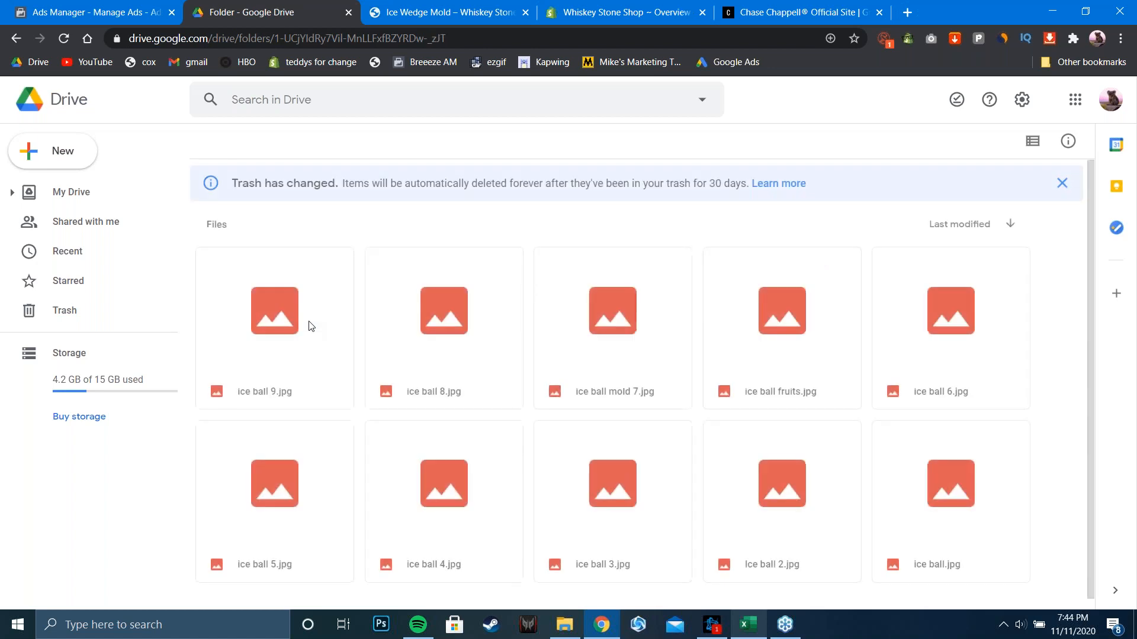
scroll(454, 344, down, 1)
scroll(454, 345, up, 1)
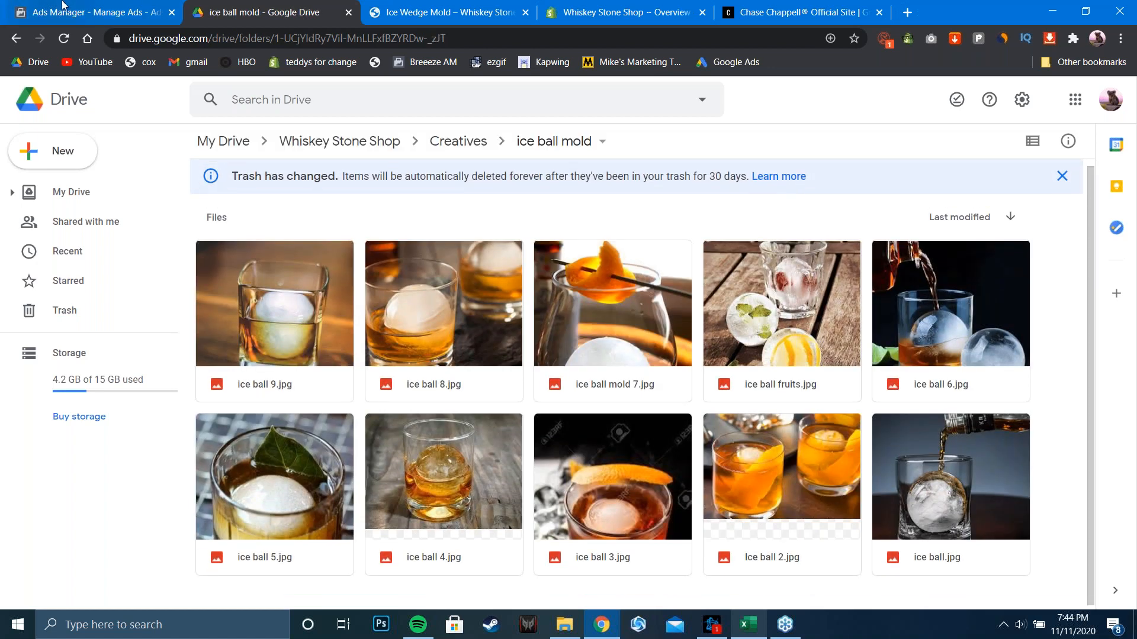
click(65, 6)
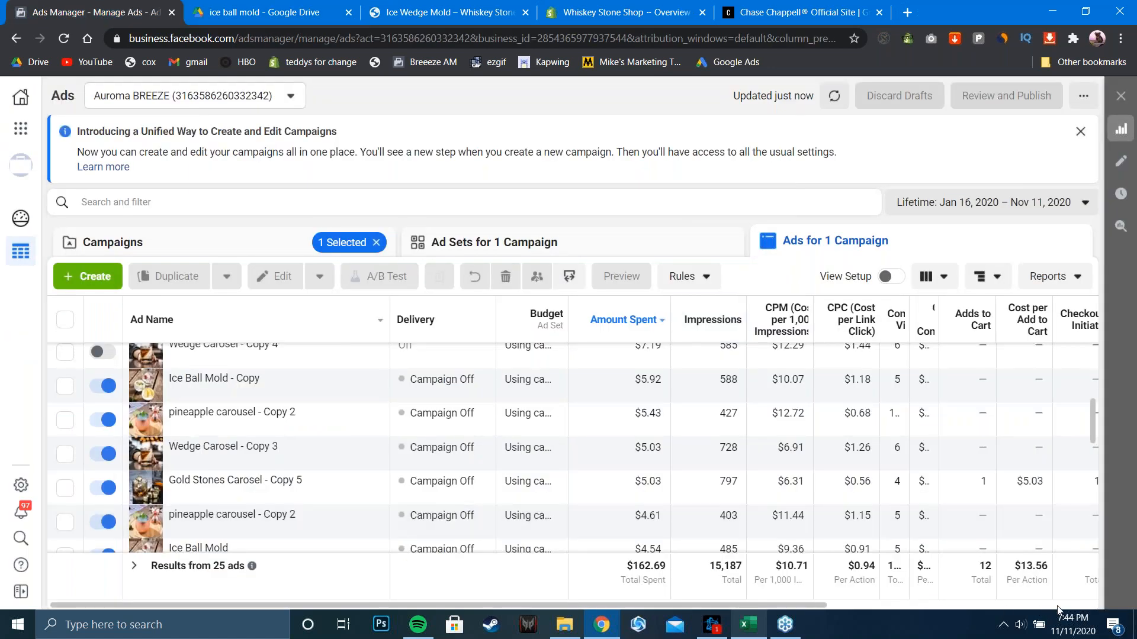
click(1058, 611)
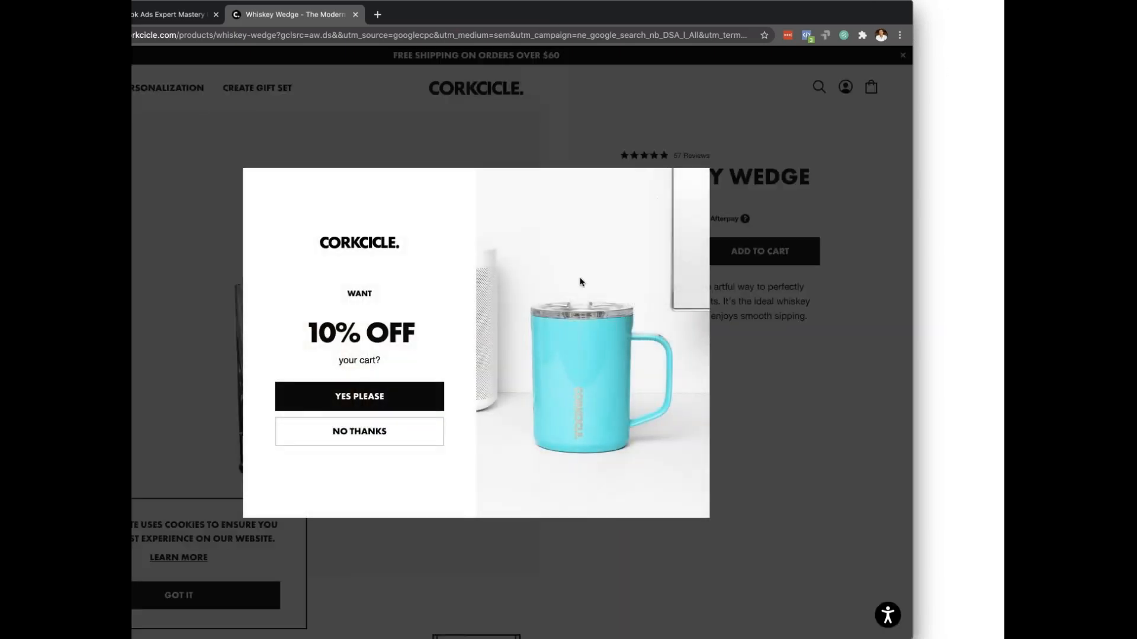
Decline the 10% off offer on Corkcicle's Whiskey Wedge page and accept the cookie notice
click(397, 426)
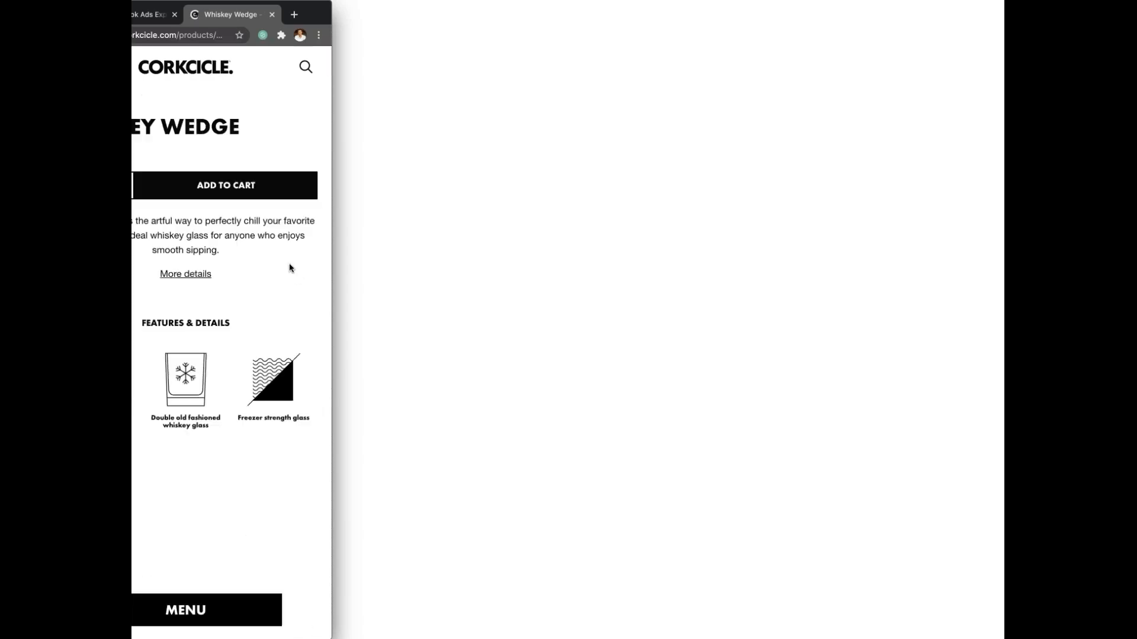
click(309, 255)
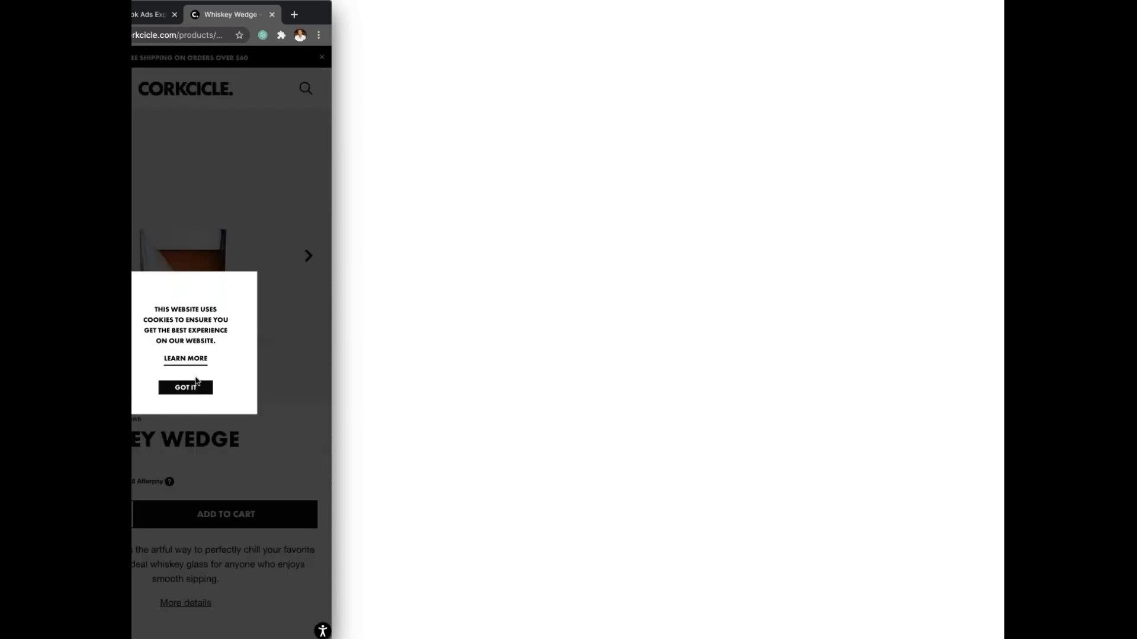
click(194, 386)
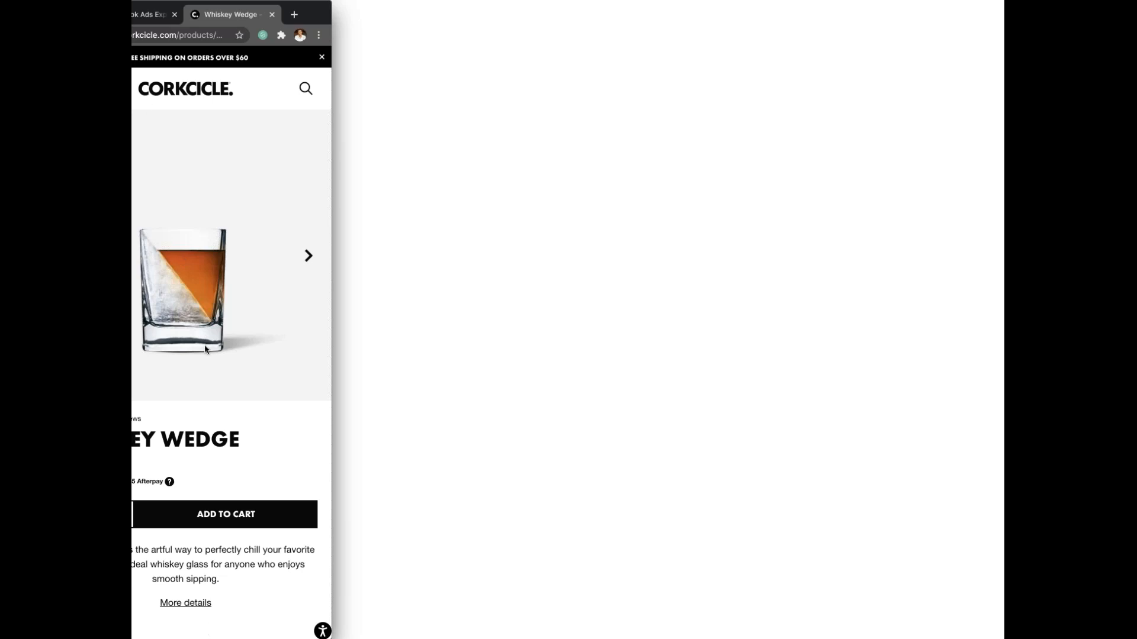
Look through the Whiskey Wedge page's product images, description and feature details
scroll(215, 305, down, 4)
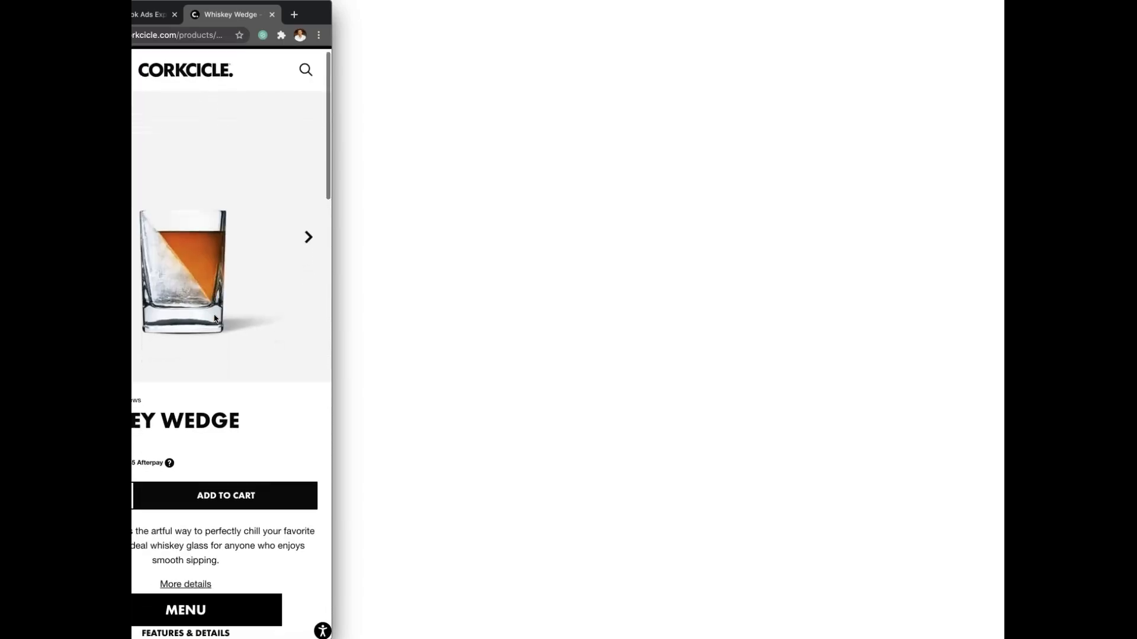
scroll(215, 318, up, 4)
click(308, 256)
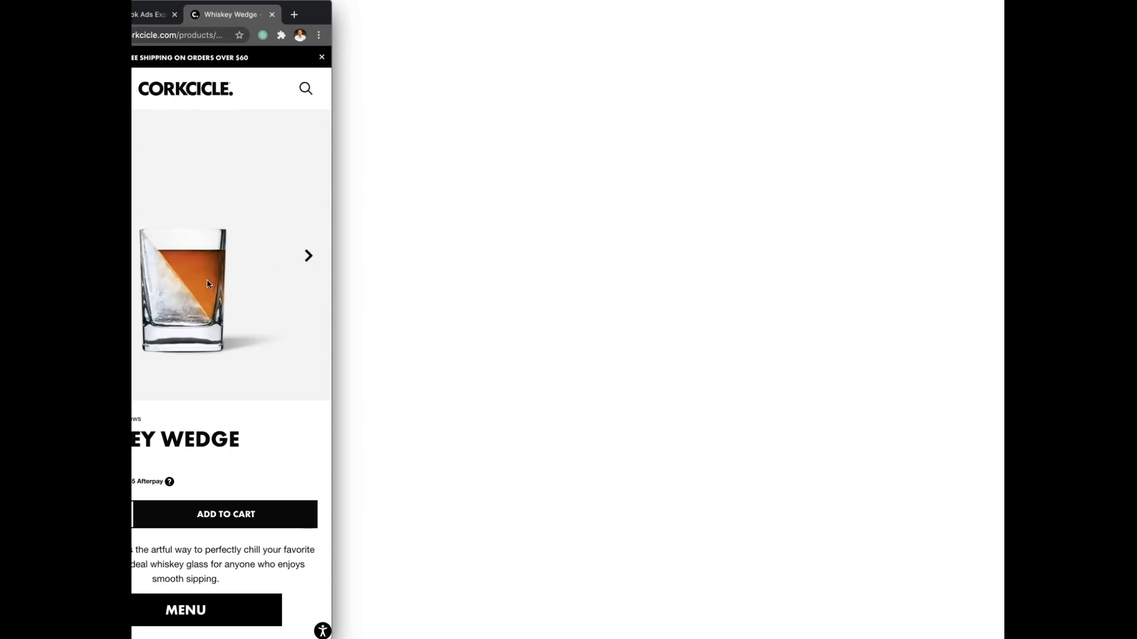
scroll(207, 279, down, 7)
scroll(208, 284, down, 15)
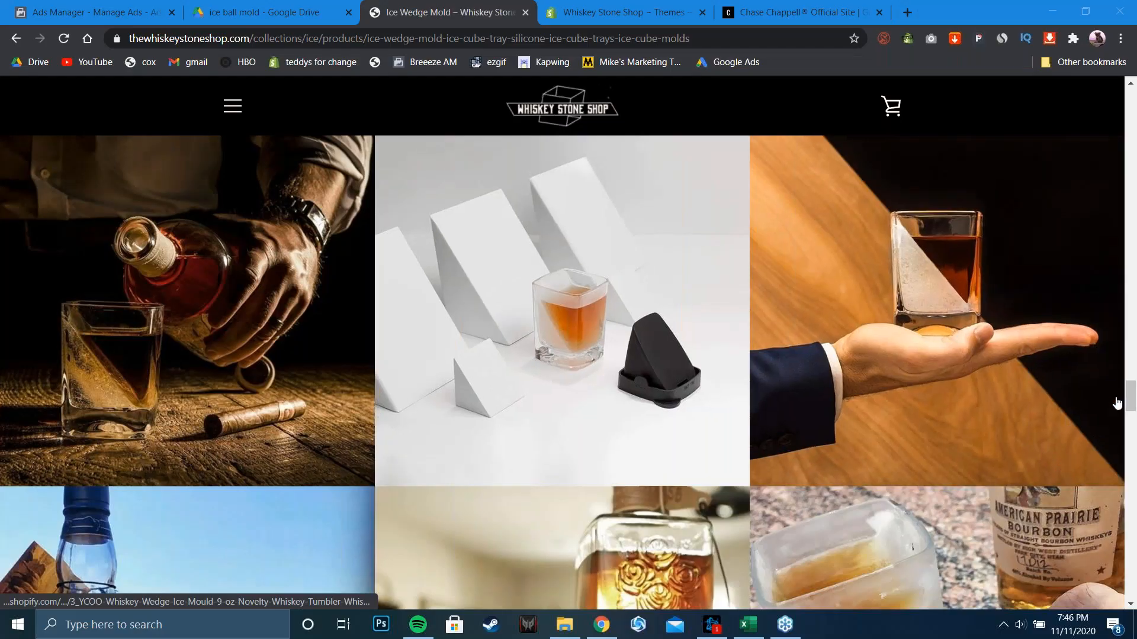
Review the photo grid, purchase options and shipping info on the Whiskey Stone Shop's Ice Wedge Mold page
mouse_move(1132, 401)
mouse_down()
mouse_move(1131, 389)
mouse_move(1133, 569)
mouse_move(1132, 408)
mouse_up()
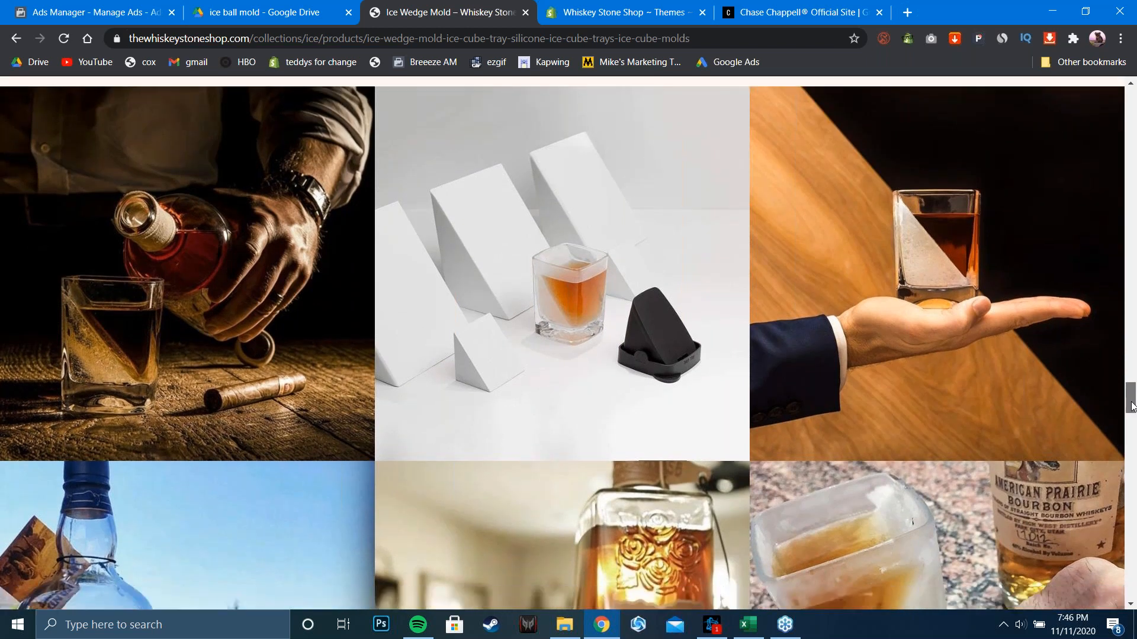
drag(1132, 406, 1099, 356)
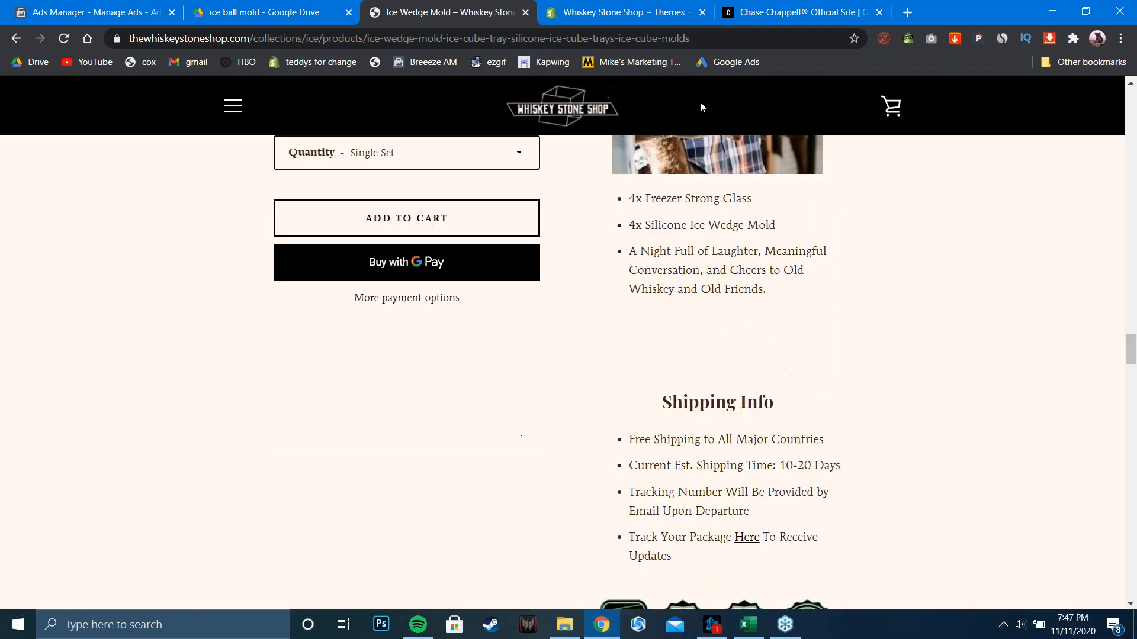
Return to Ads Manager and open the Wedge Carosel - Copy 3 ad of the Jack Daniels ad set in the editor
click(246, 14)
click(33, 13)
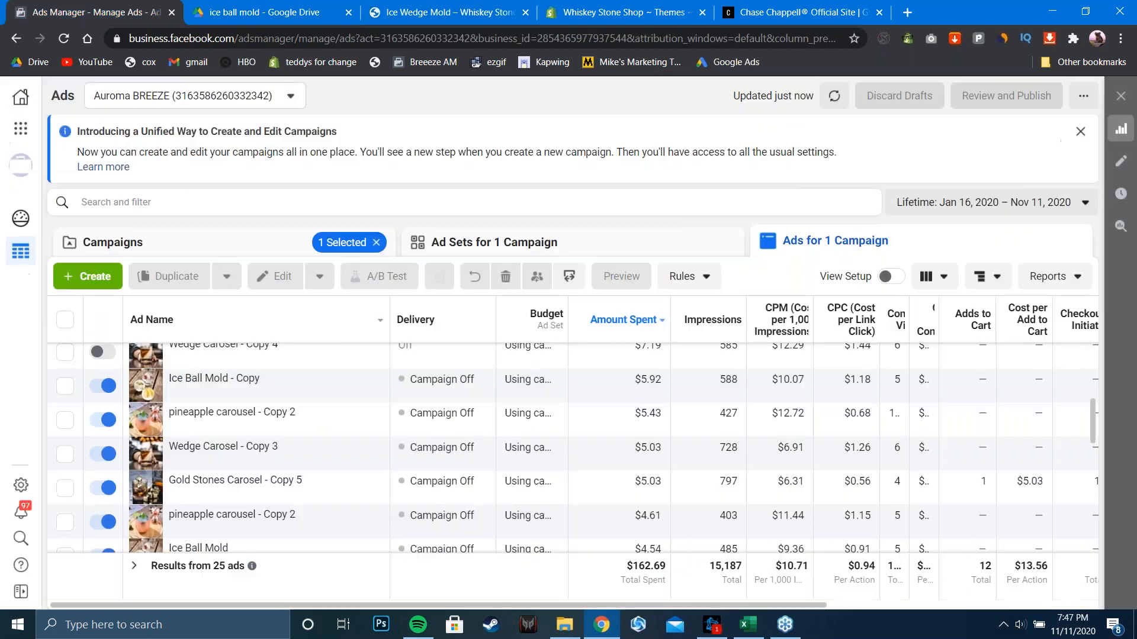
scroll(388, 451, down, 3)
scroll(389, 455, up, 1)
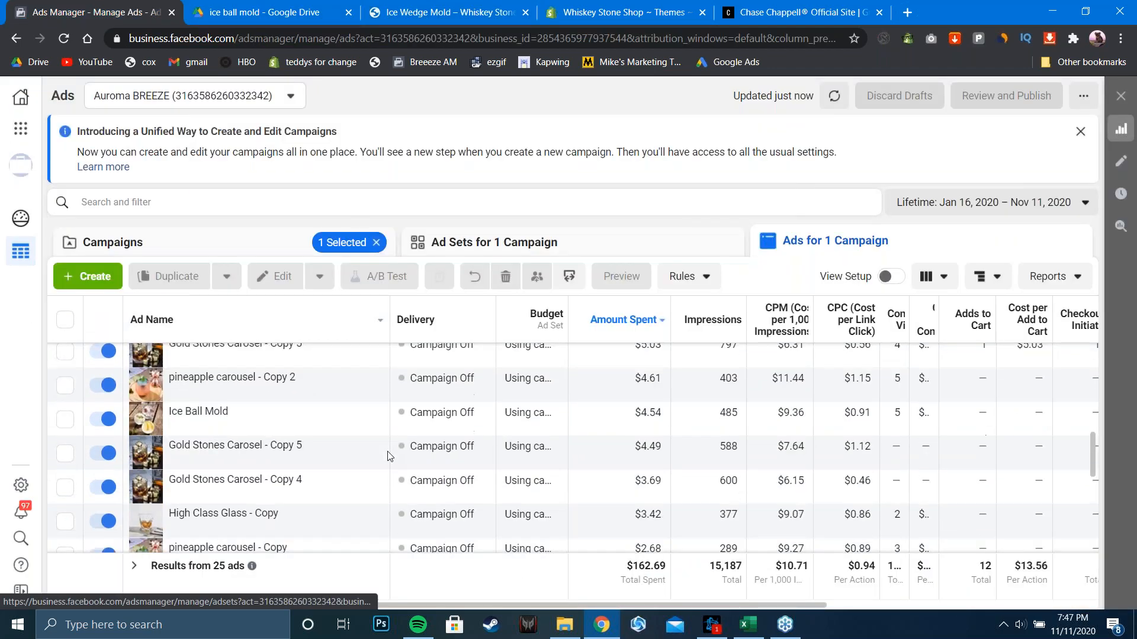
scroll(388, 456, up, 2)
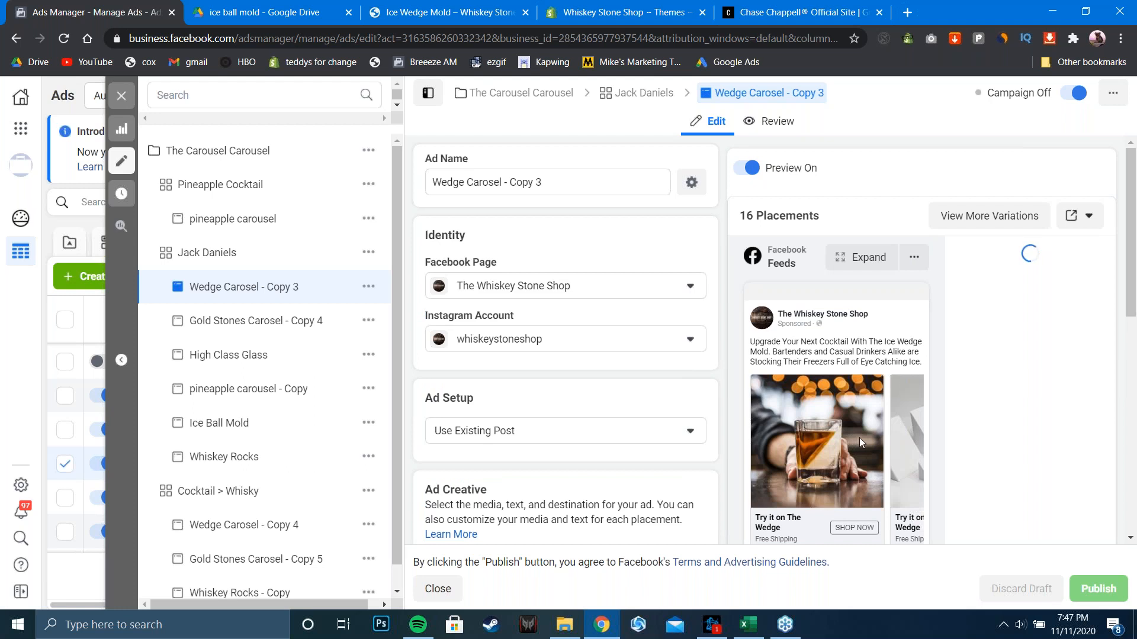
Look back and forth through the carousel cards in the ad's Facebook Feeds preview, then close the editor
click(910, 420)
click(914, 422)
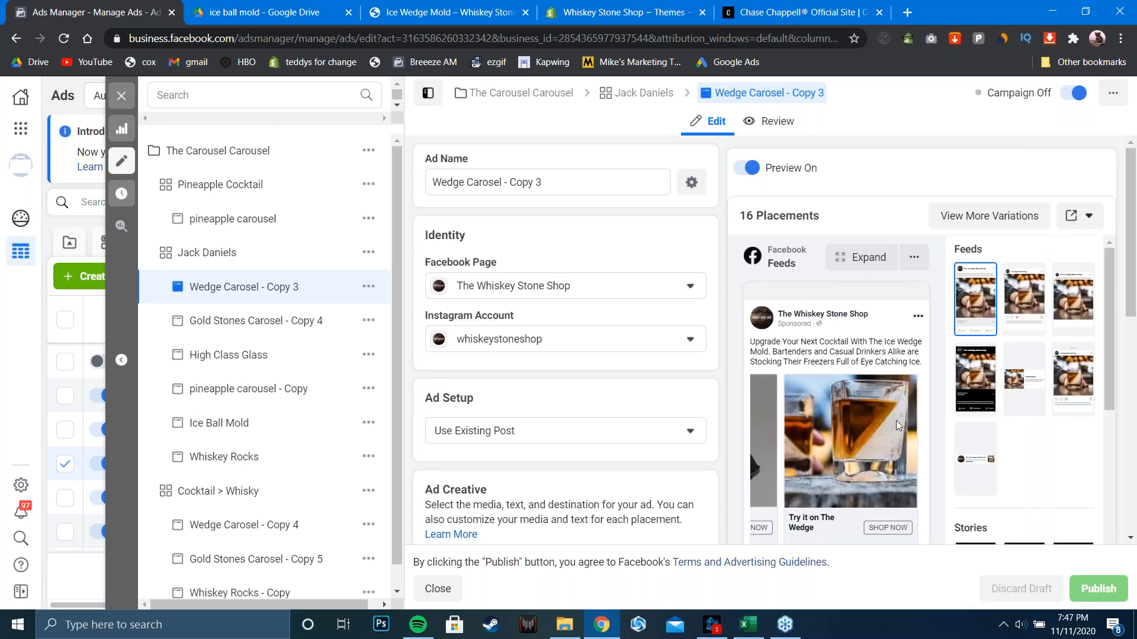
click(762, 435)
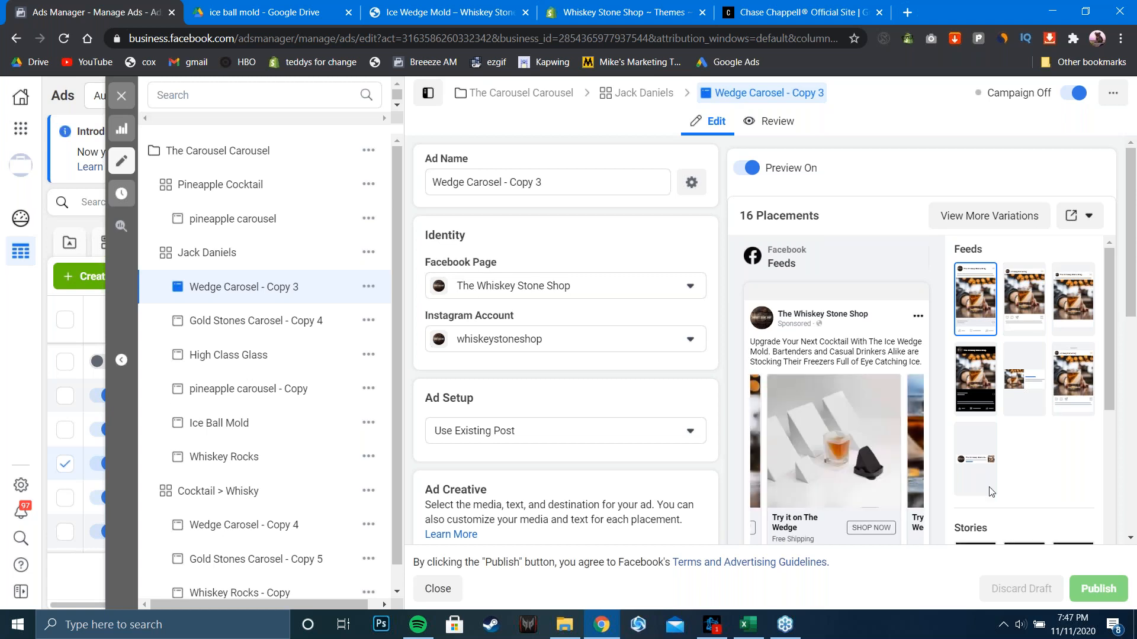
click(1071, 485)
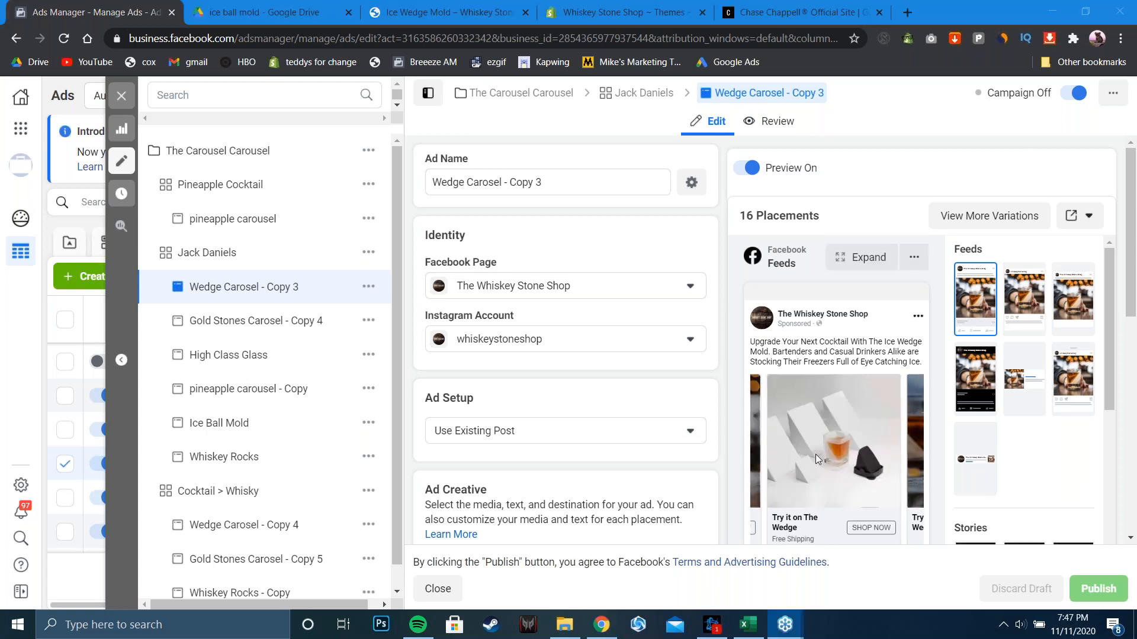
click(754, 439)
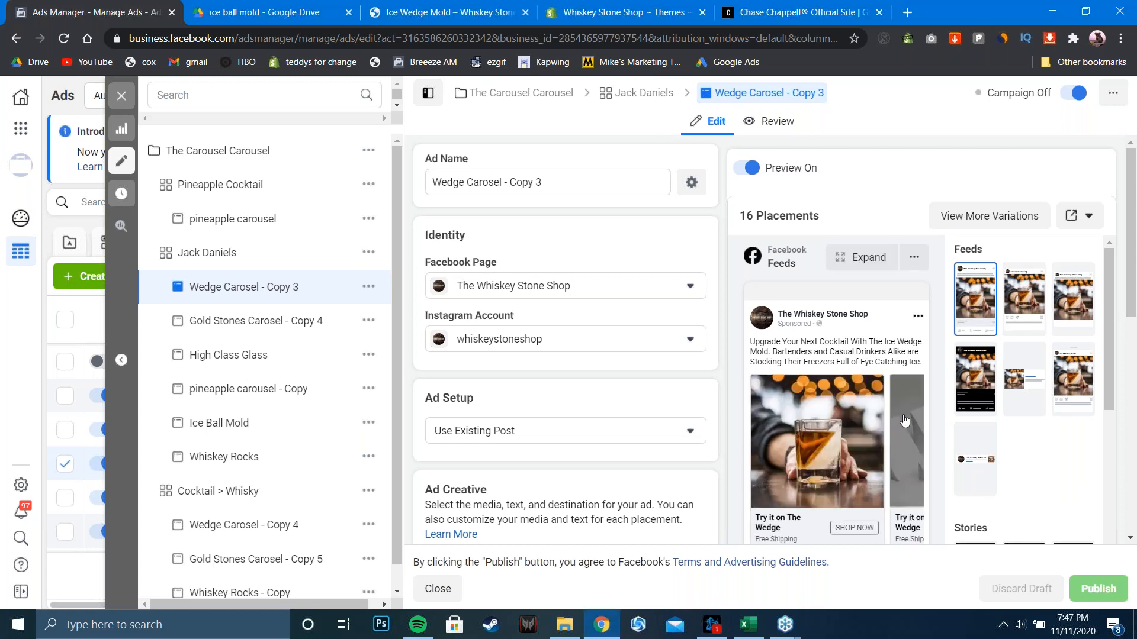
click(904, 421)
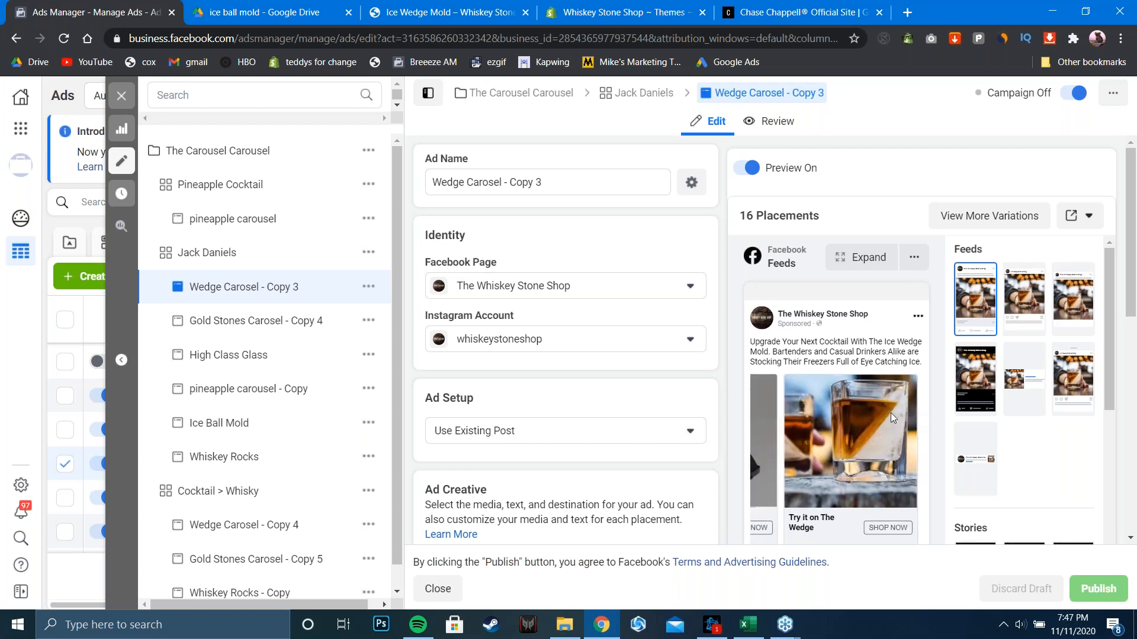
click(763, 415)
click(761, 407)
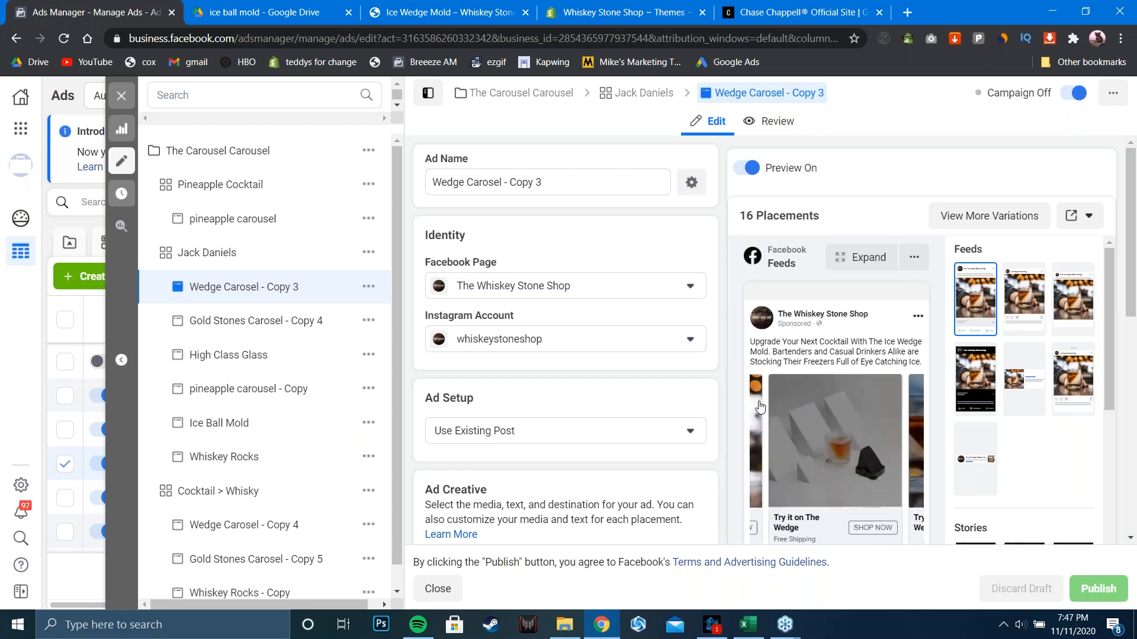
click(899, 409)
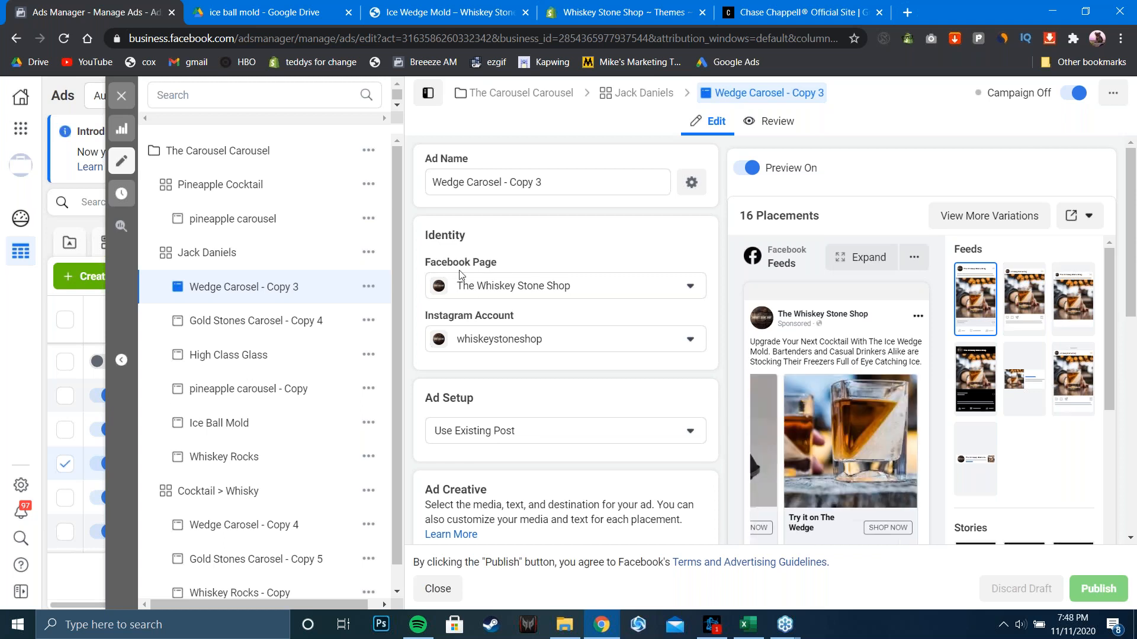
click(121, 96)
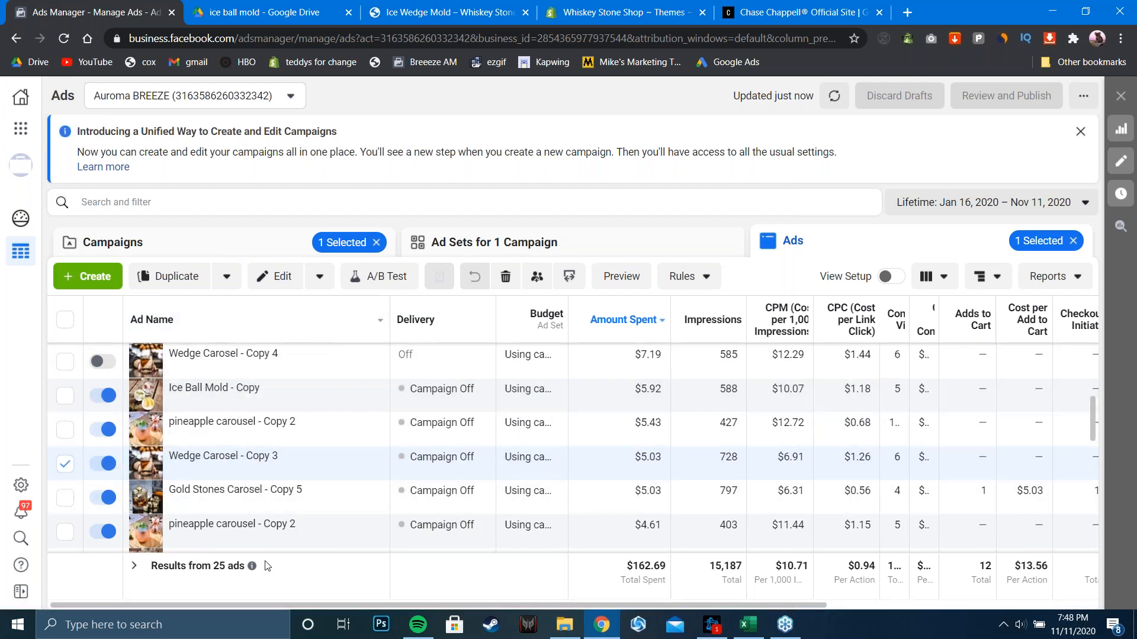
Review the ads of The Carousel Carousel campaign up to the ones with the highest amount spent
scroll(279, 510, down, 1)
scroll(272, 519, up, 1)
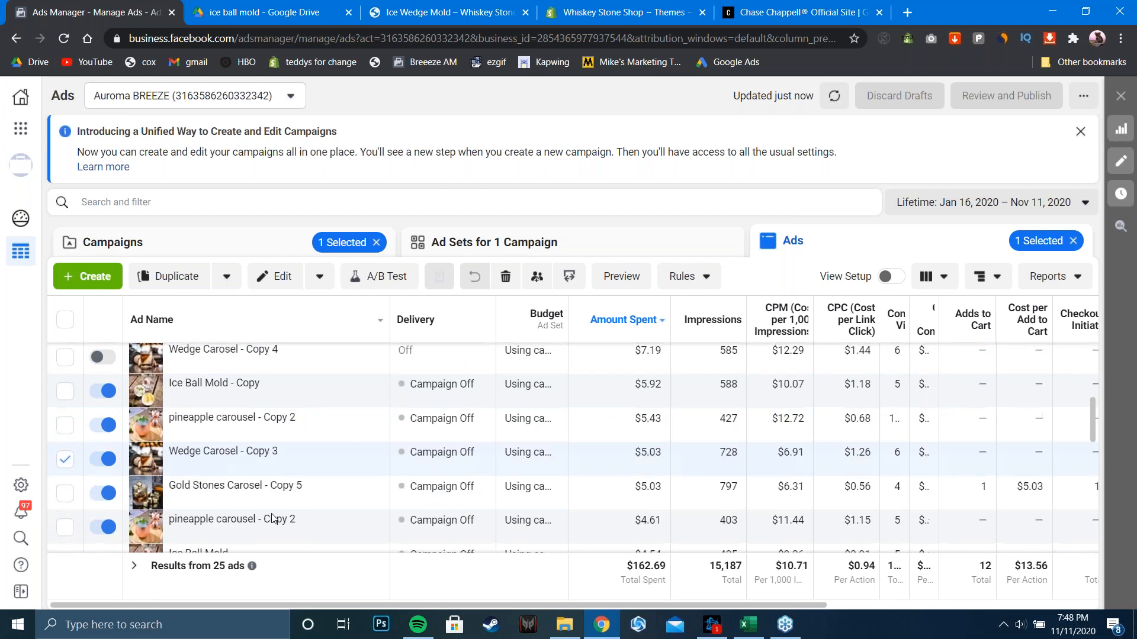
scroll(272, 519, down, 2)
scroll(272, 519, up, 3)
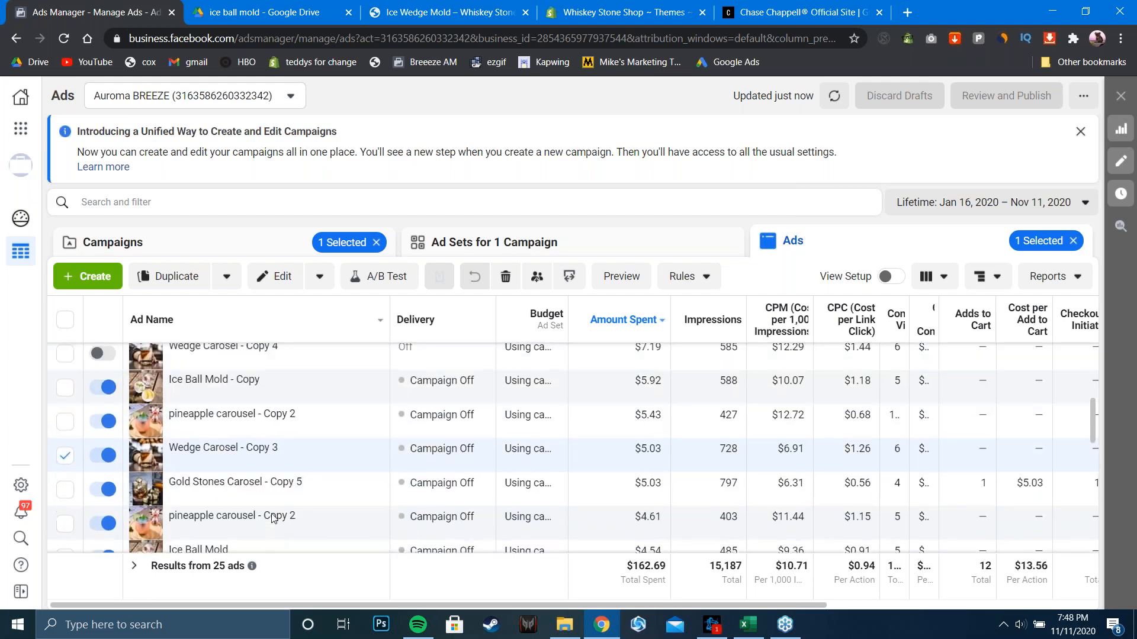
scroll(272, 519, up, 3)
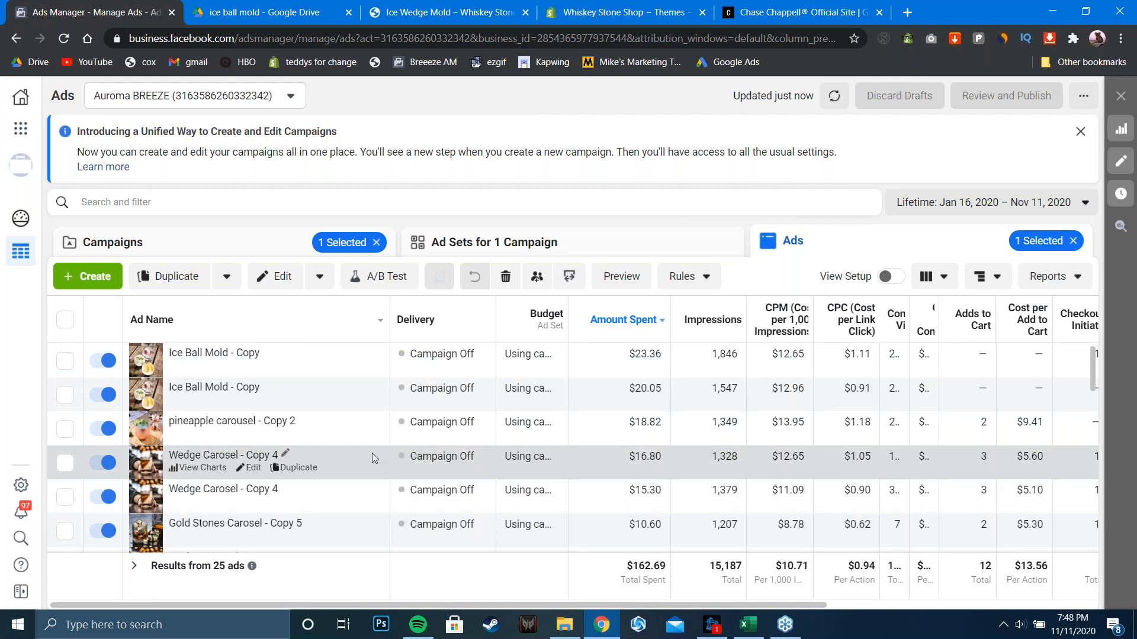
Compare The Carousel Carousel's ad sets with its campaign-level results and return to the campaign list
click(258, 245)
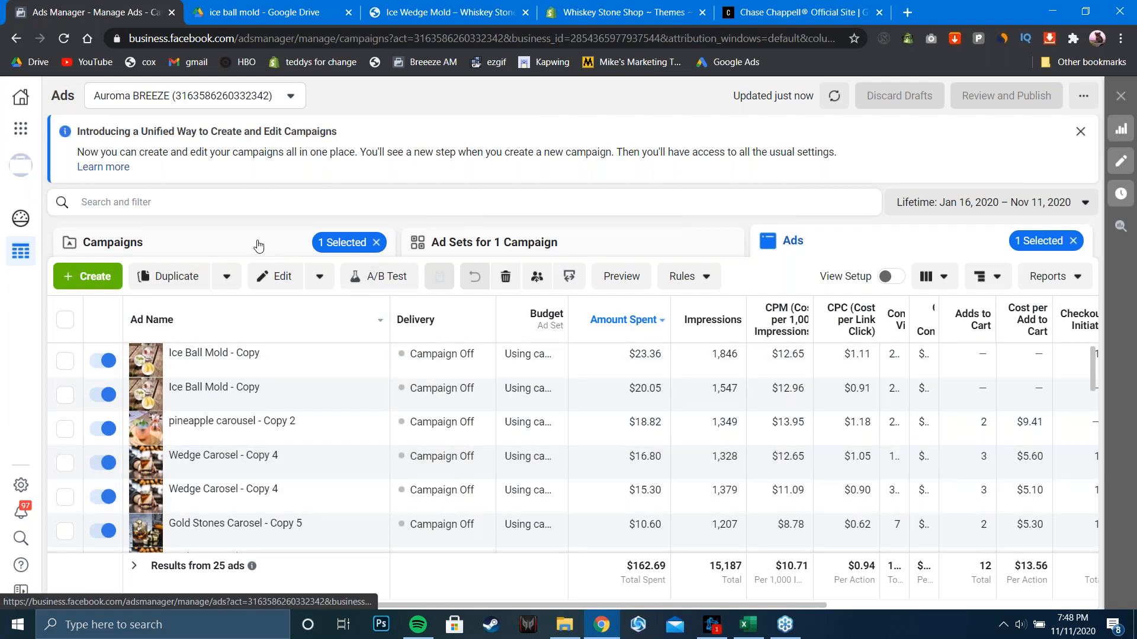
click(512, 236)
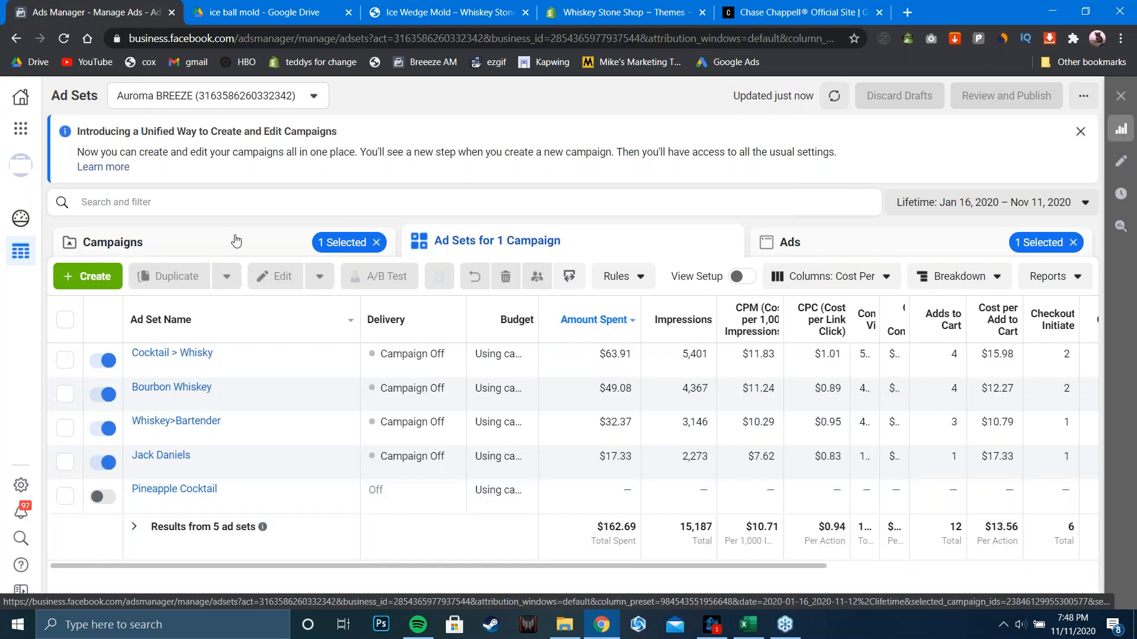
click(230, 242)
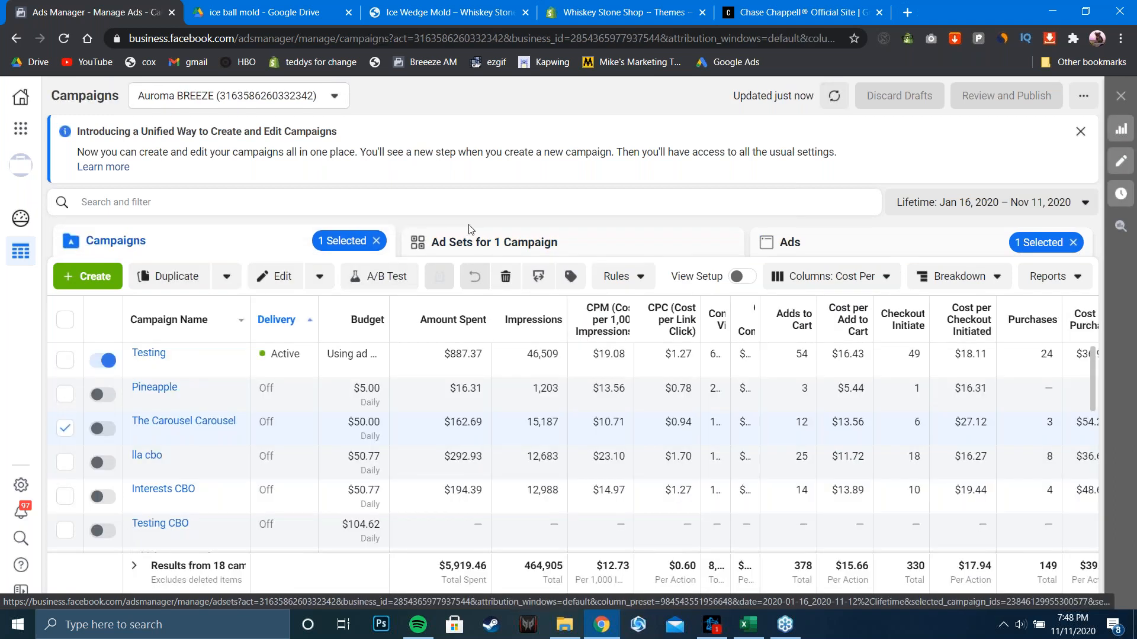
click(479, 246)
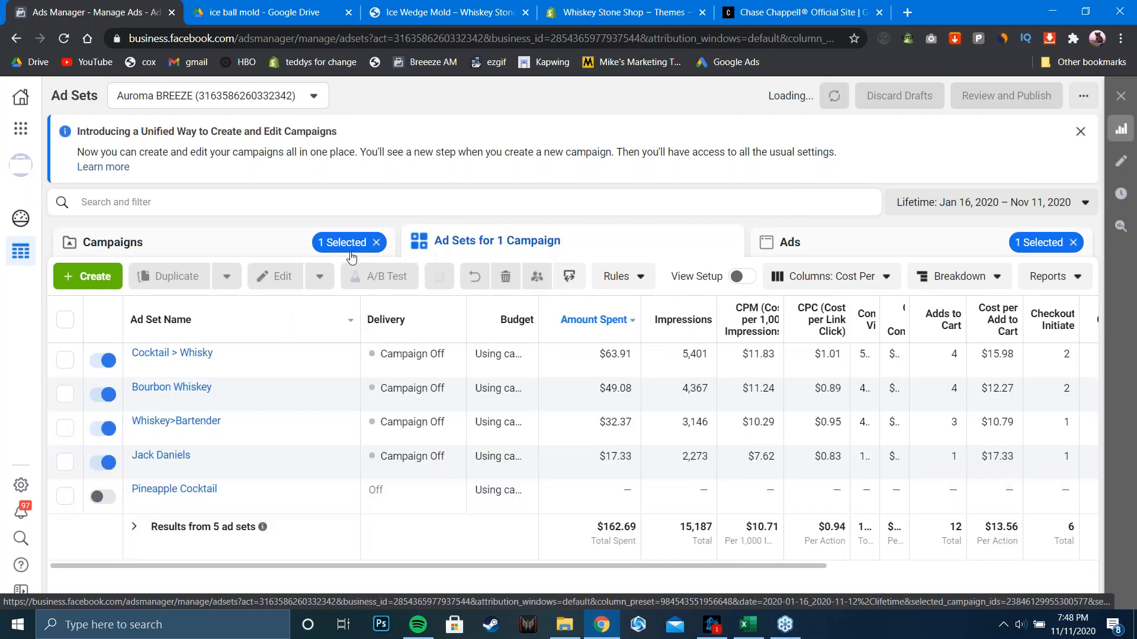
click(256, 247)
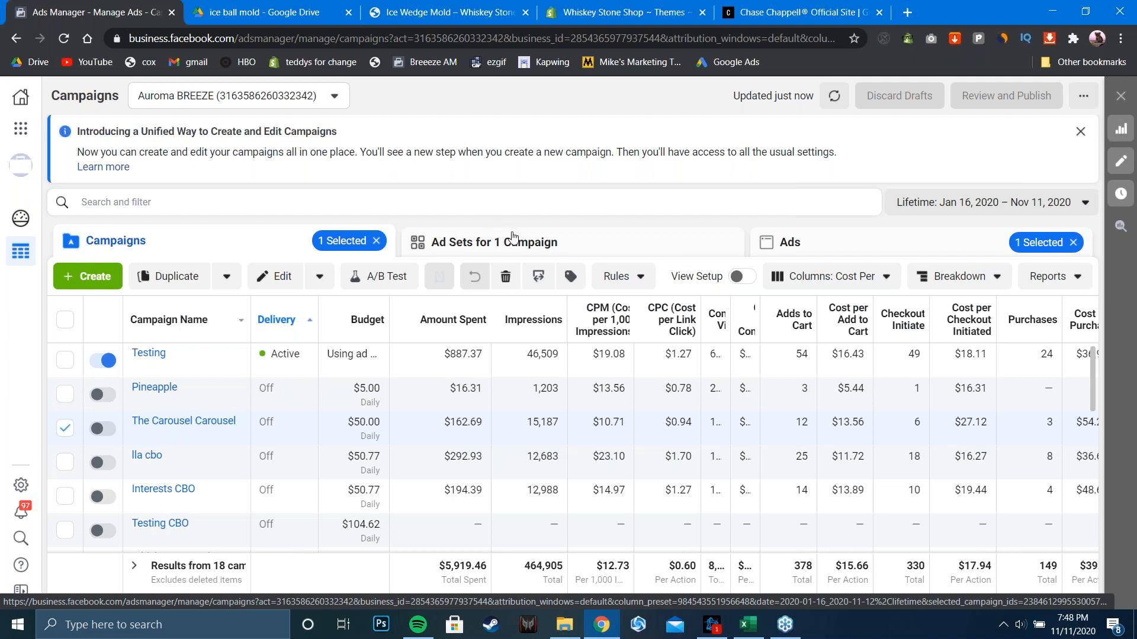
Switch to the Whiskey Stone Shop's Shopify admin and show its Themes page
click(779, 631)
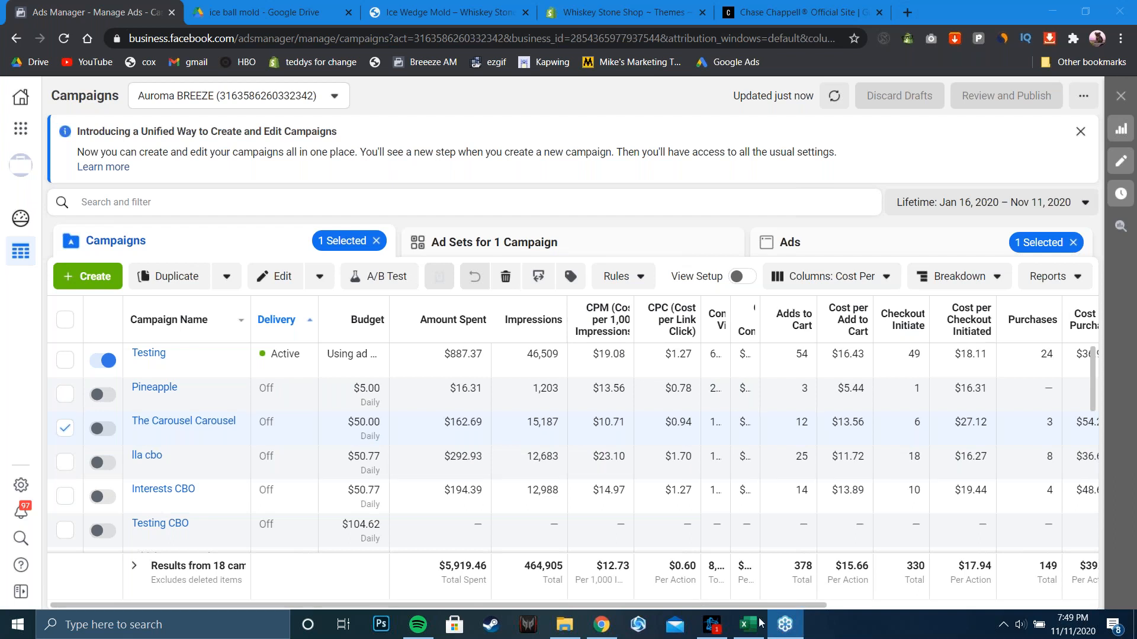
click(610, 12)
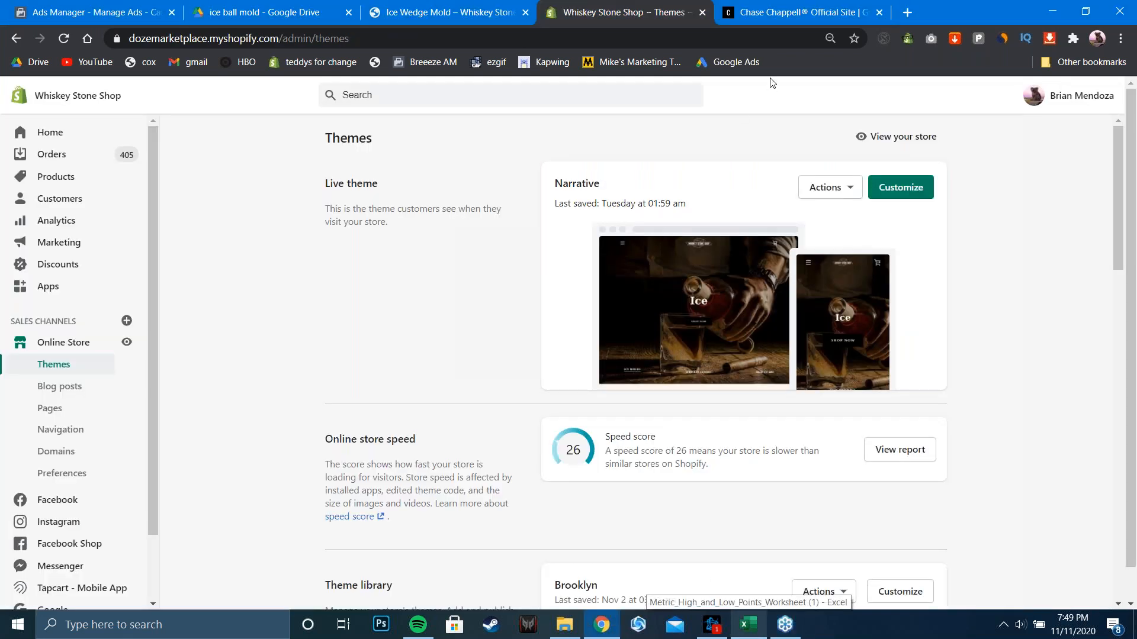
Review the Ice Wedge Mold product page from the shipping info up to the main photo, glancing at the ad campaigns and Shopify themes in between
click(441, 10)
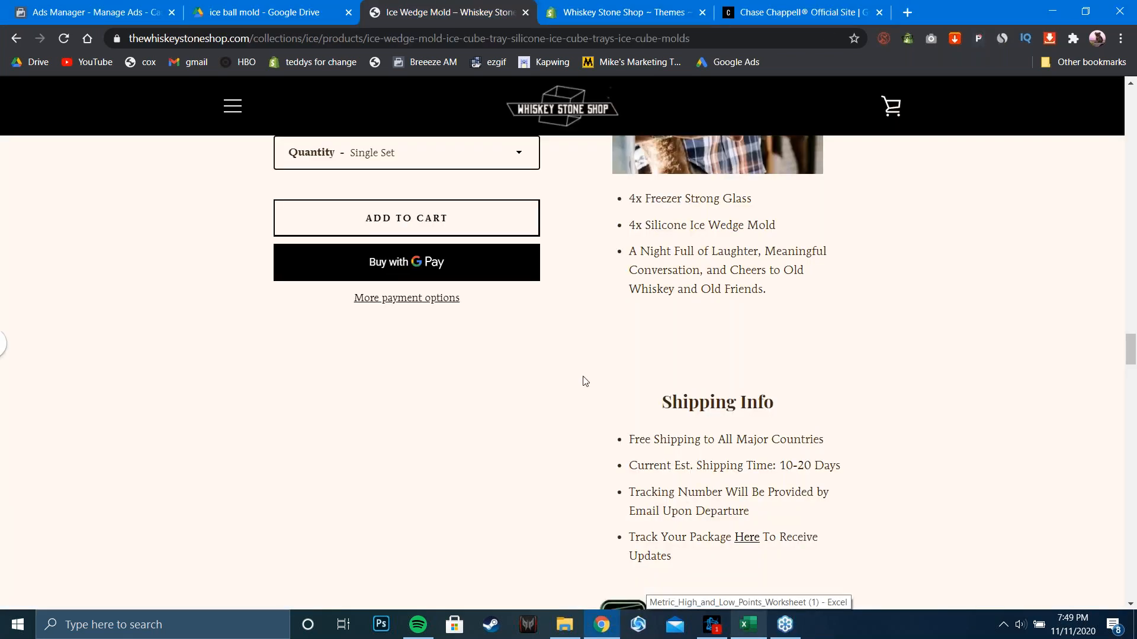
drag(1131, 355, 1134, 177)
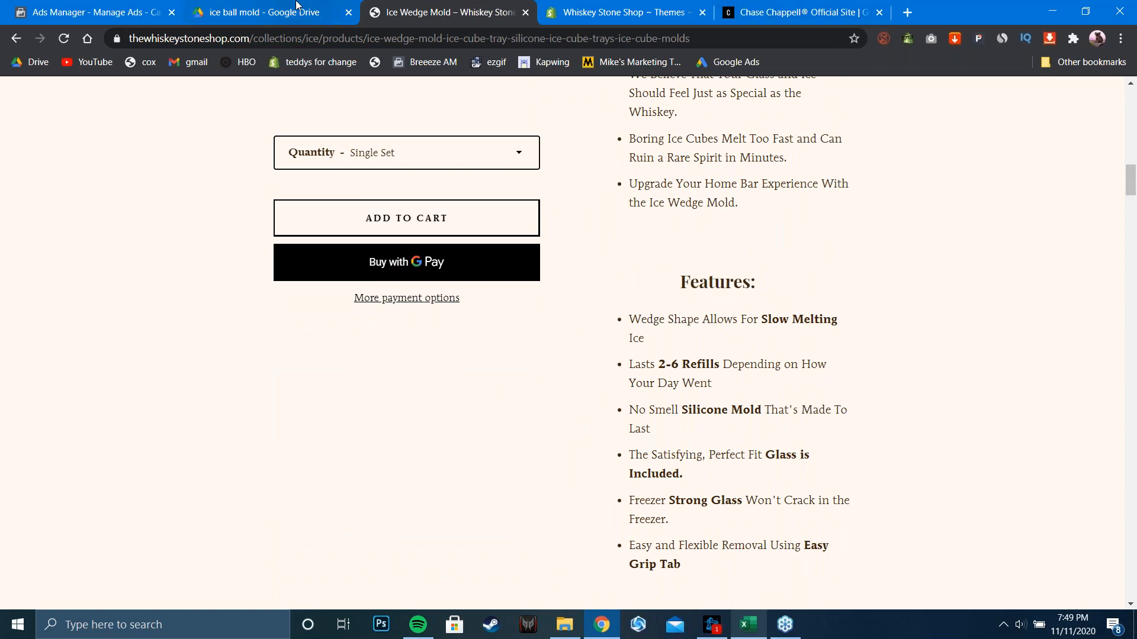
click(90, 7)
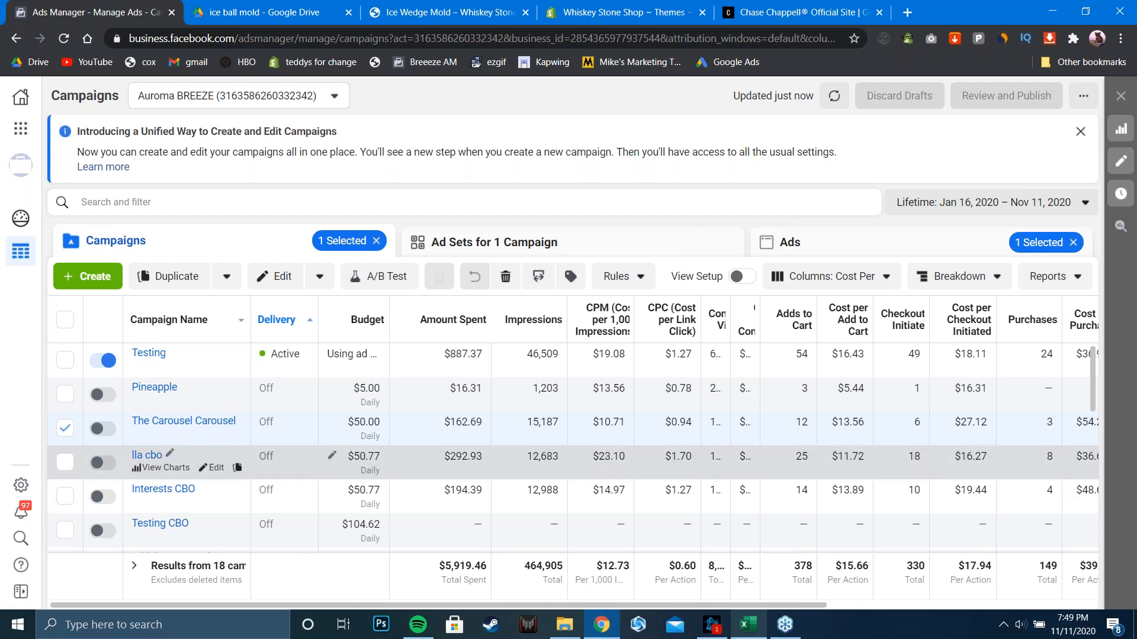
click(796, 11)
click(656, 7)
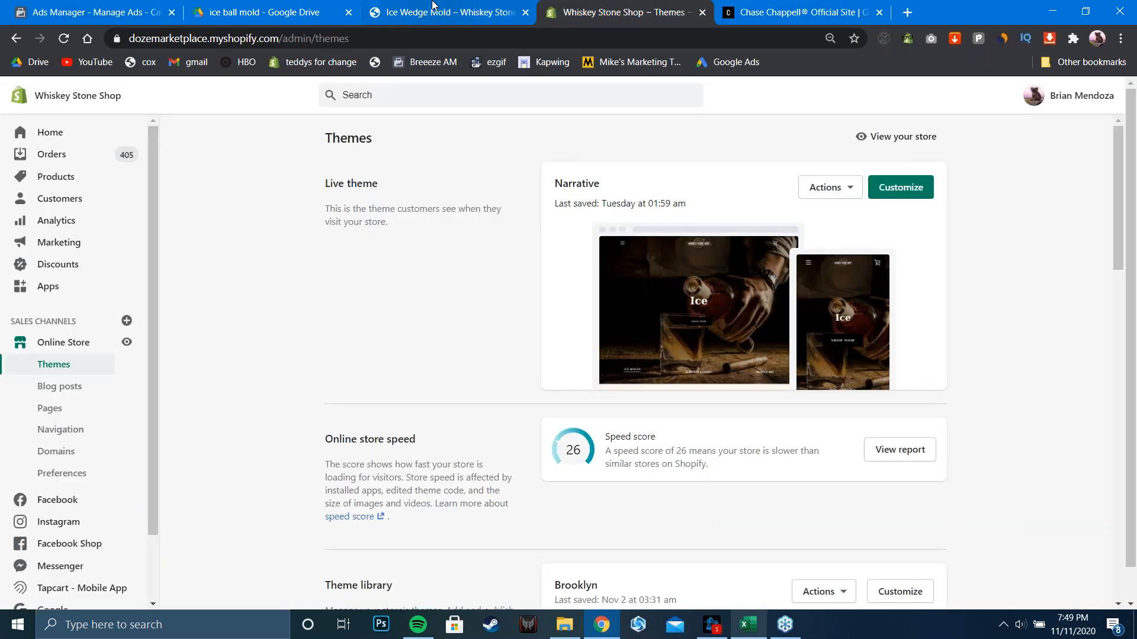
click(430, 7)
drag(1130, 178, 509, 16)
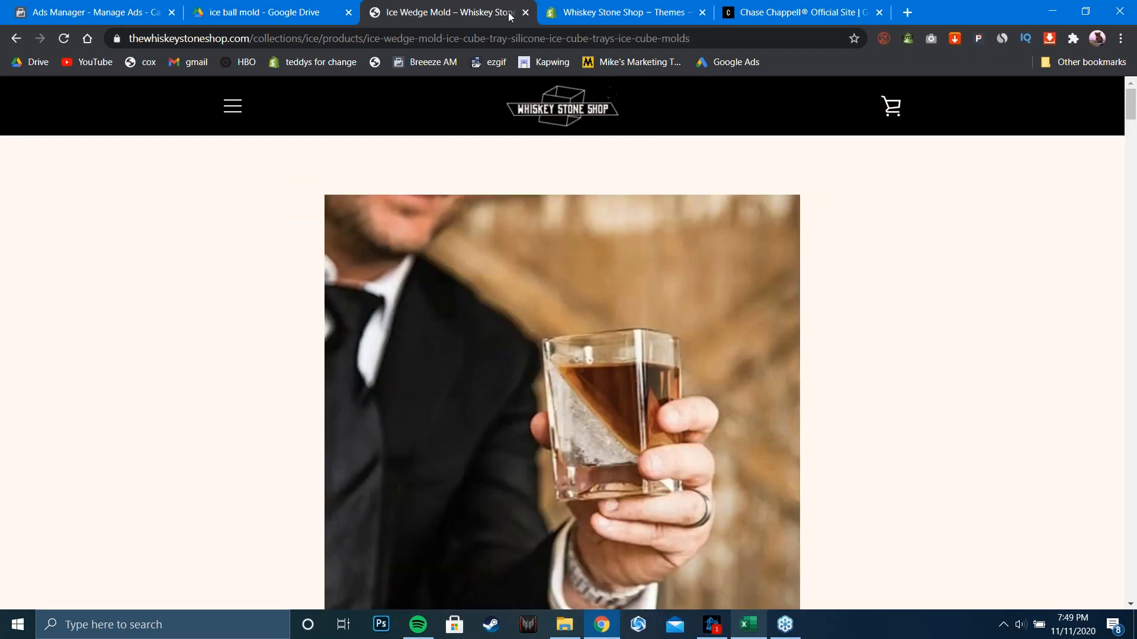
Glance at the ice ball mold creatives in Google Drive, then look through the Shopify Themes page from the live theme to the theme library
click(249, 6)
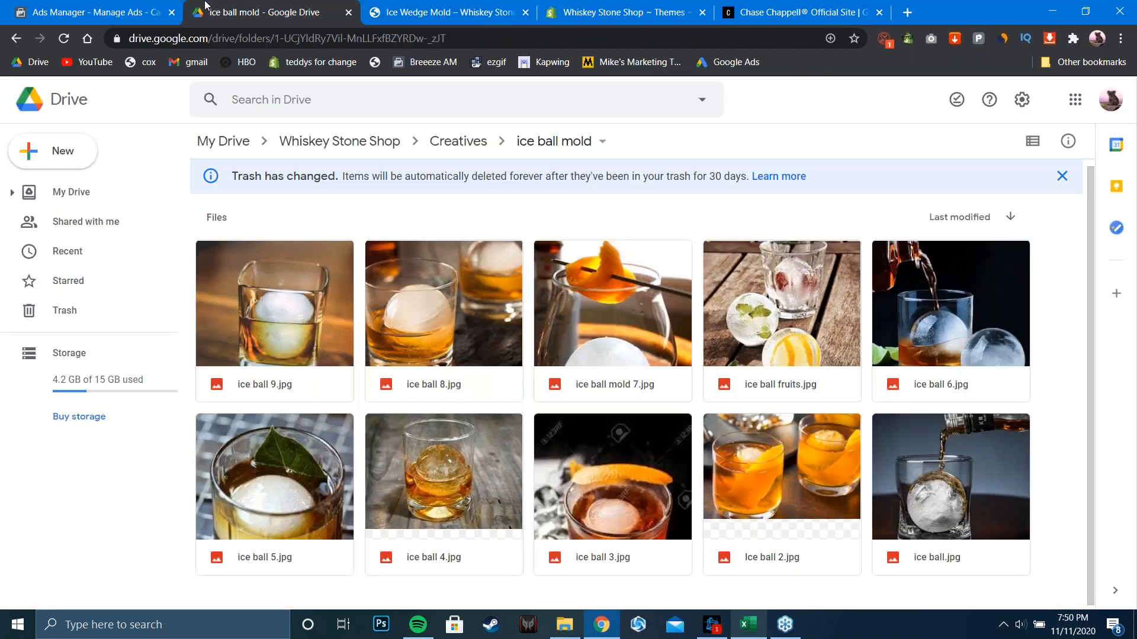
click(637, 9)
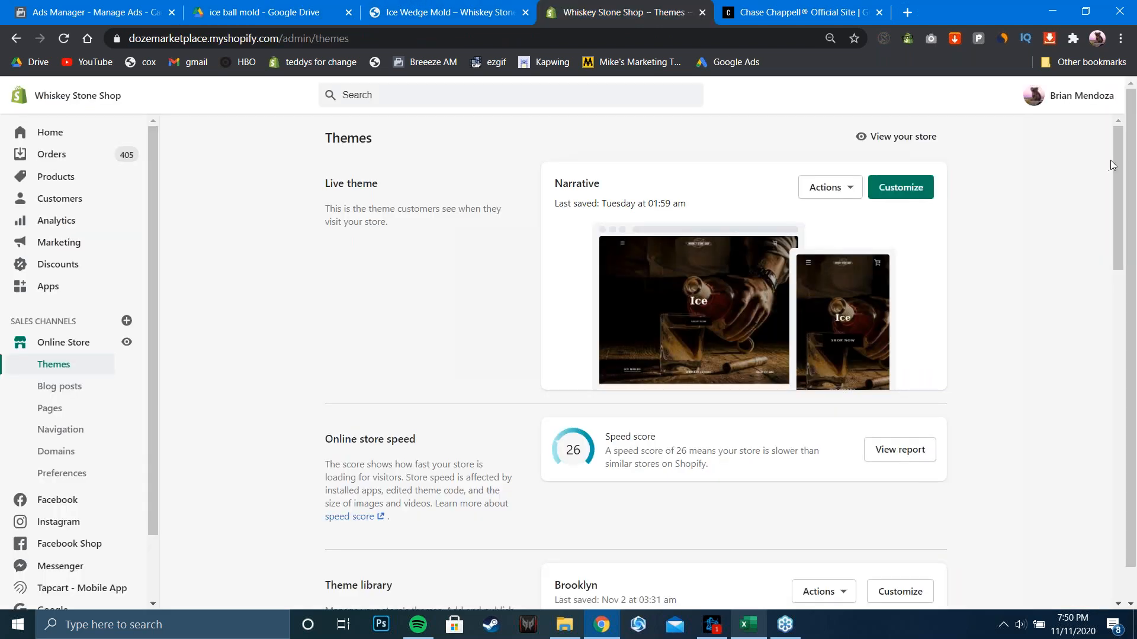
drag(1116, 159, 622, 15)
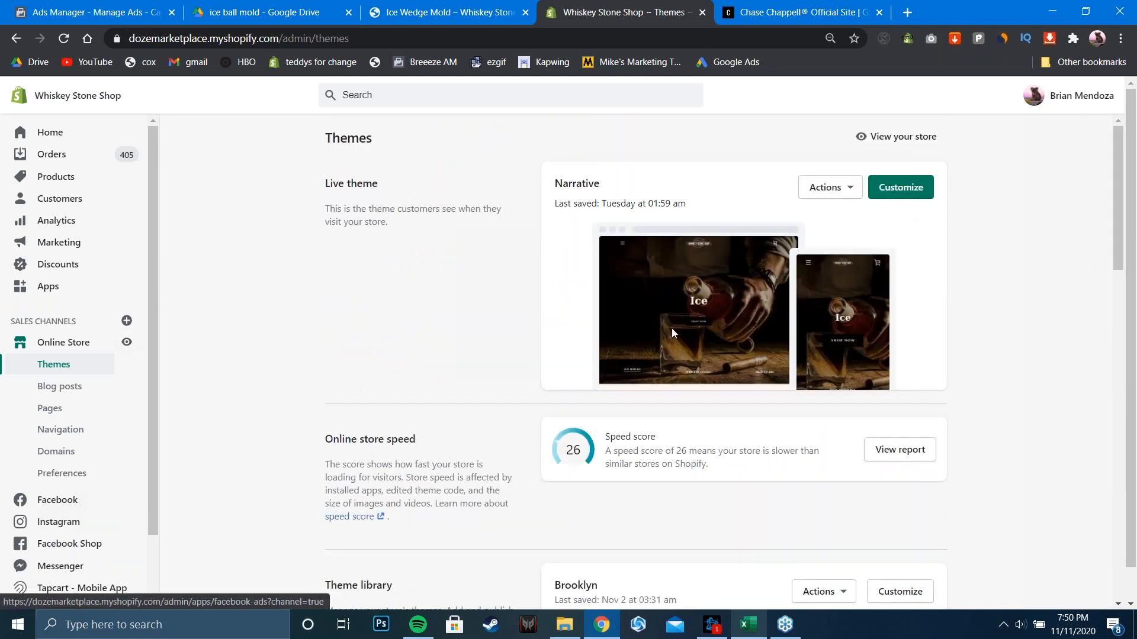
scroll(1129, 185, down, 1)
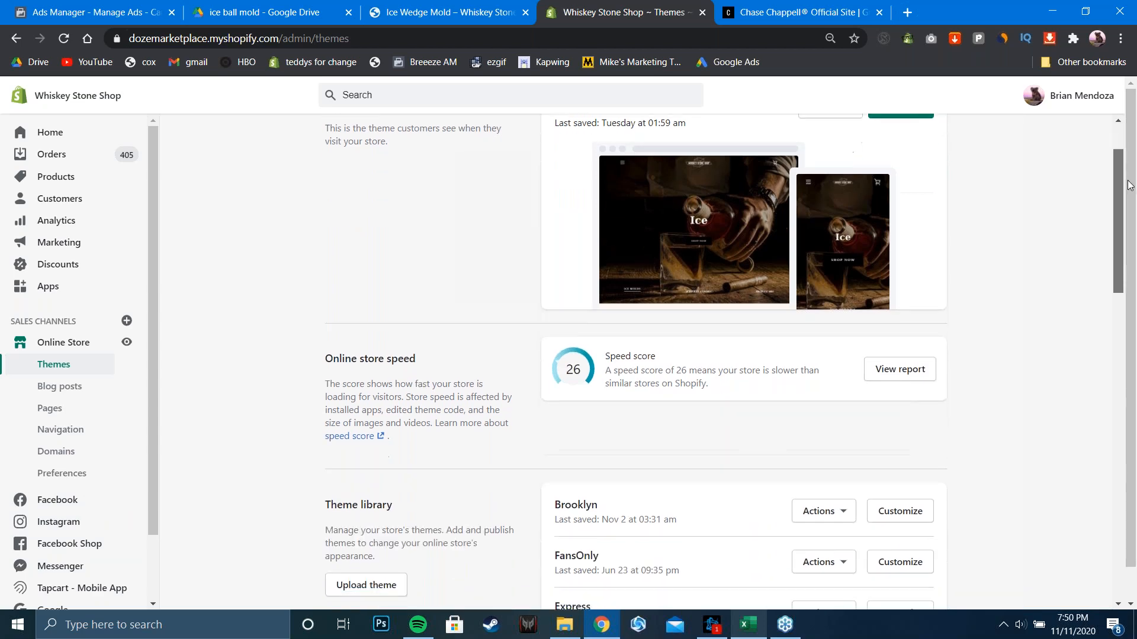
scroll(1129, 185, down, 6)
scroll(1119, 158, up, 7)
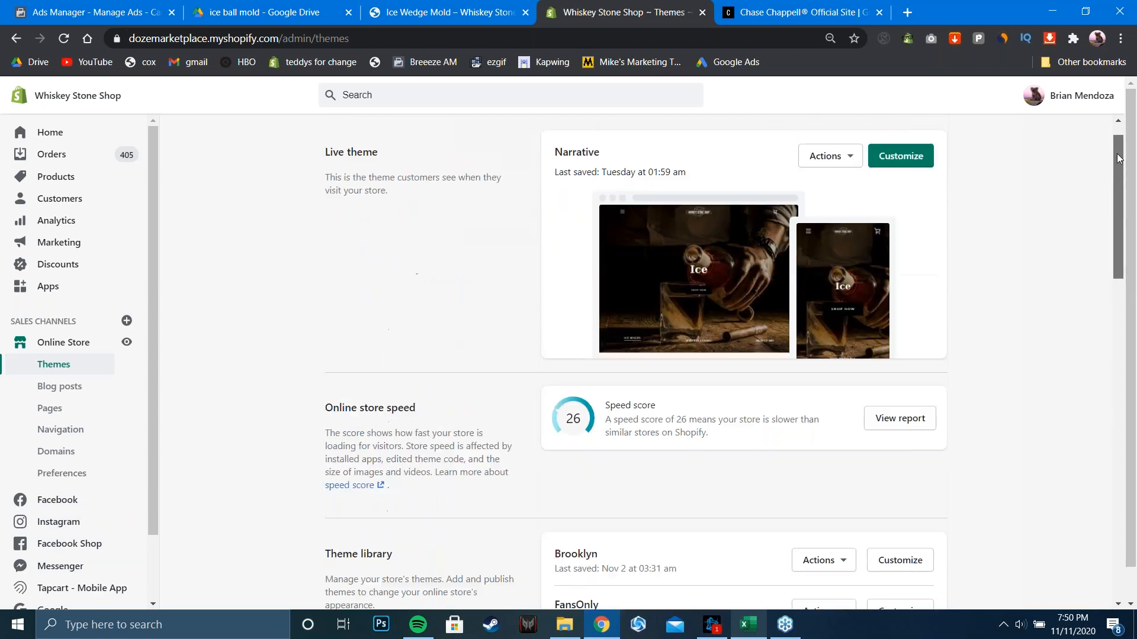
scroll(1119, 159, up, 1)
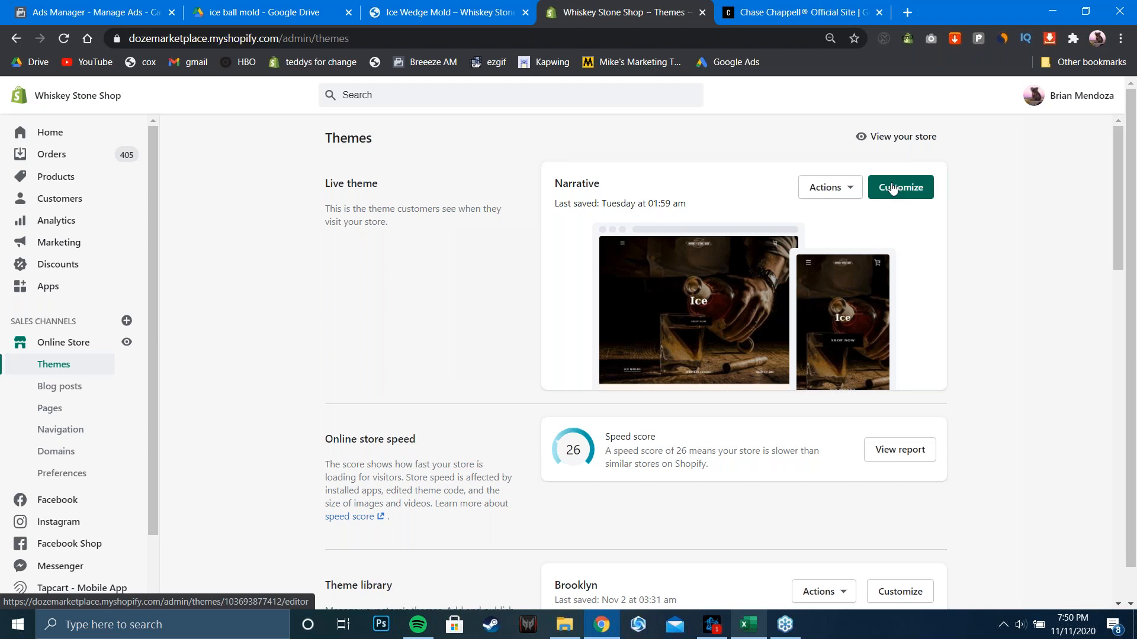
scroll(1121, 171, down, 1)
scroll(1121, 172, up, 1)
Revisit the Ice Wedge Mold product page and the Drive creatives, then return to the campaign list in Facebook Ads Manager
click(438, 5)
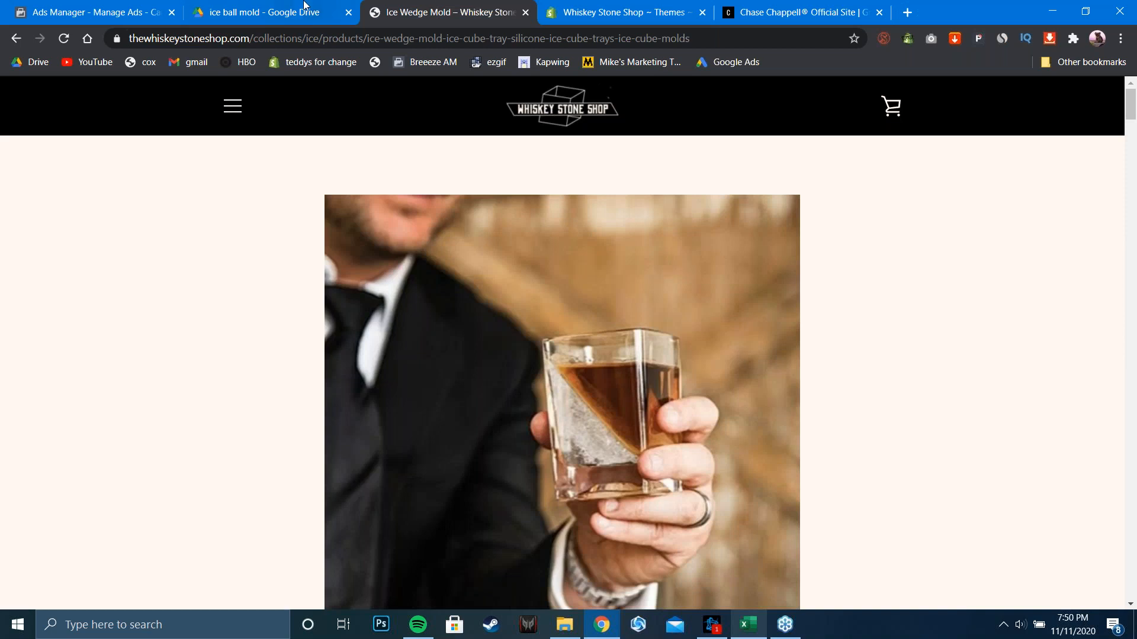
click(292, 5)
click(69, 7)
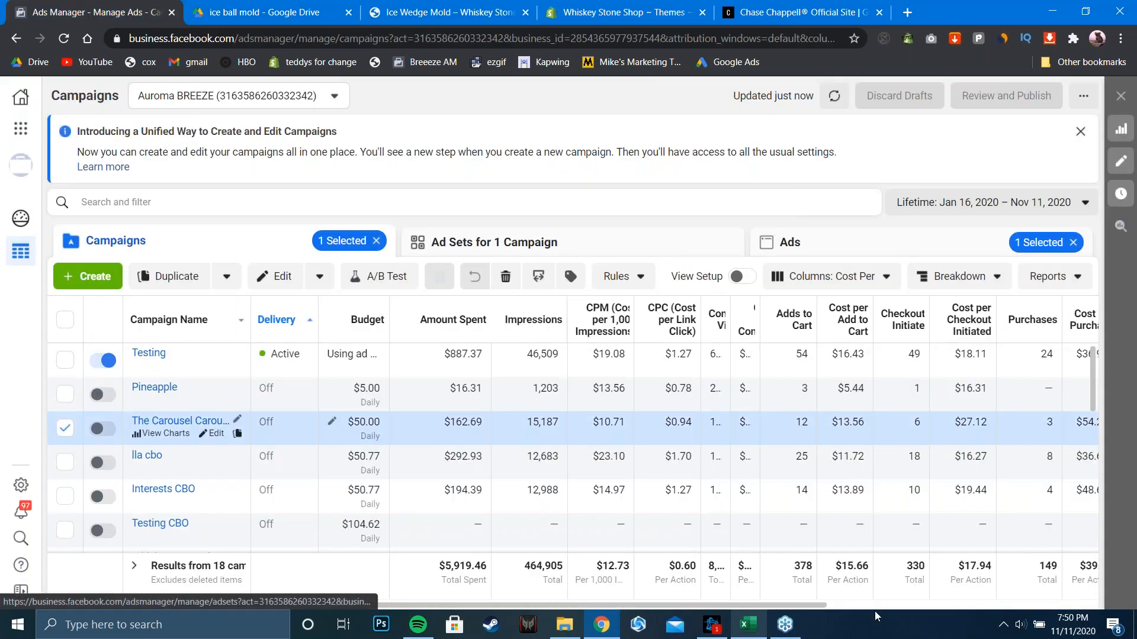